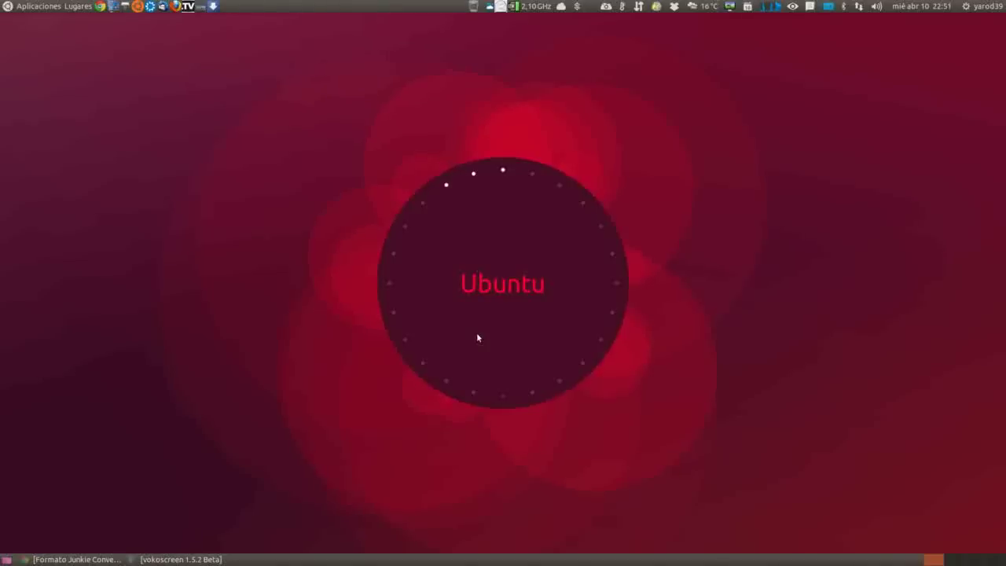
# Open Format Junkie and add djlang59_-_Drops_of_H2O_(_The_Filtered_Water_Treatment_).mp3 from the Música folder to the audio conversion list.
pyautogui.click(656, 7)
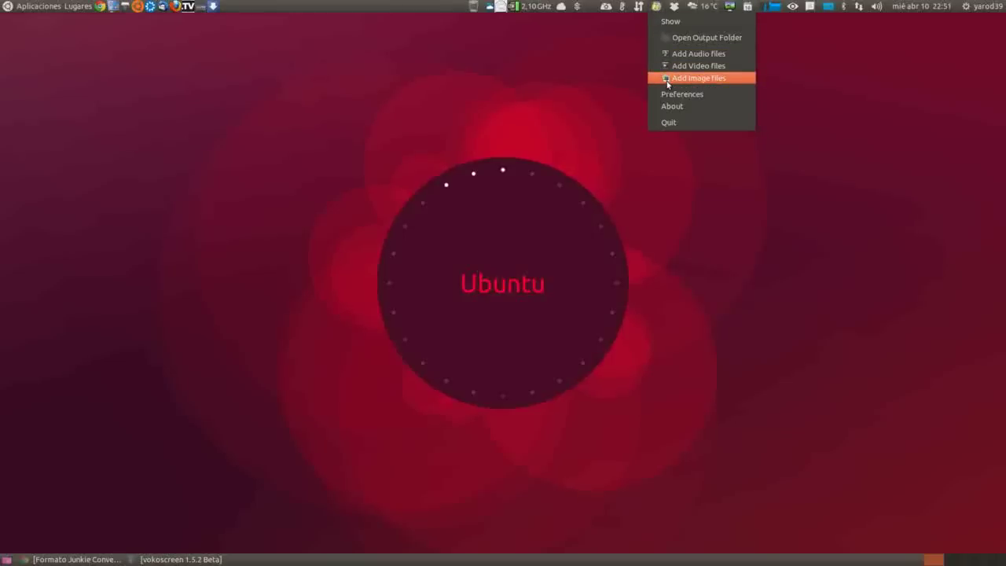
pyautogui.click(669, 22)
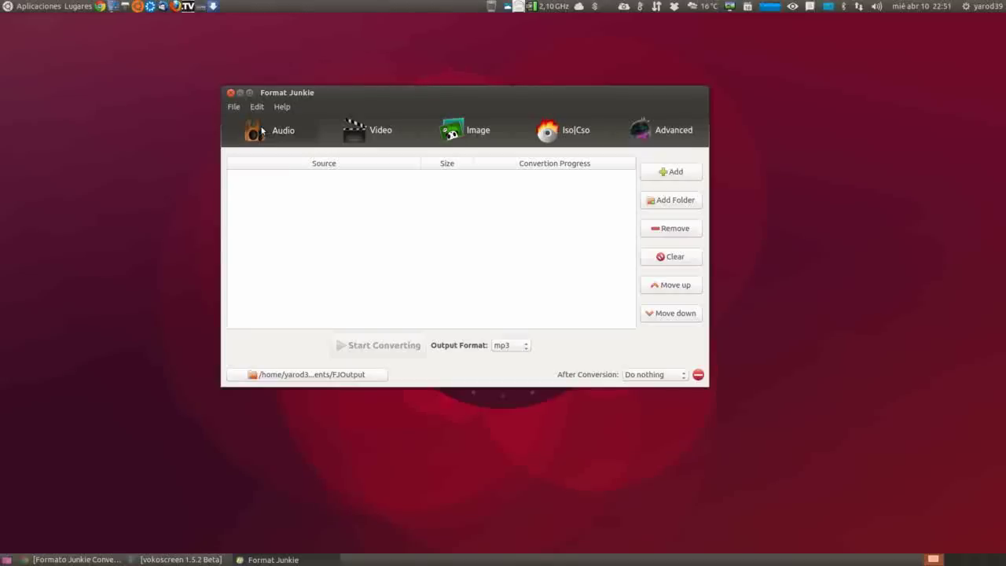
pyautogui.click(660, 174)
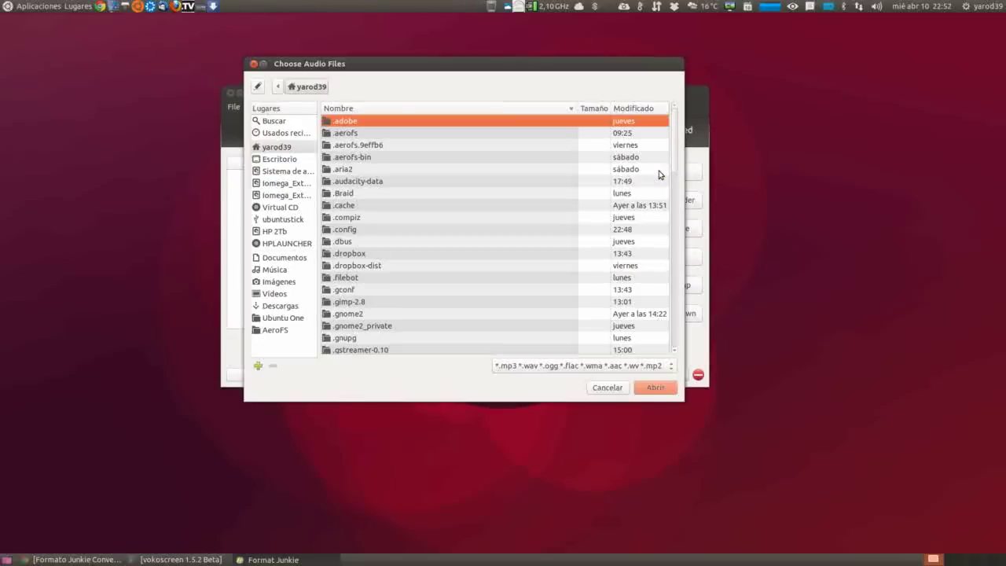
pyautogui.click(276, 271)
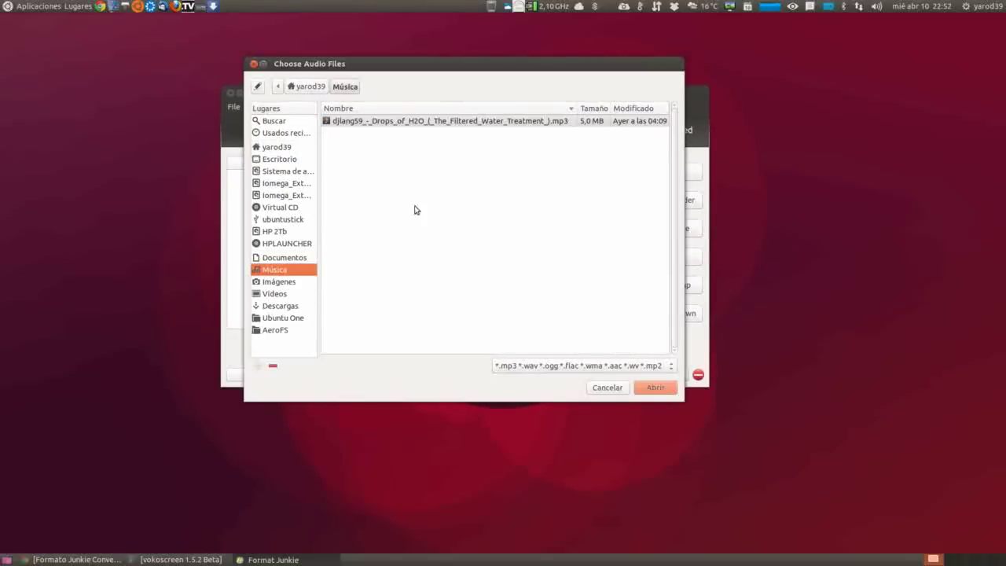
pyautogui.doubleClick(400, 123)
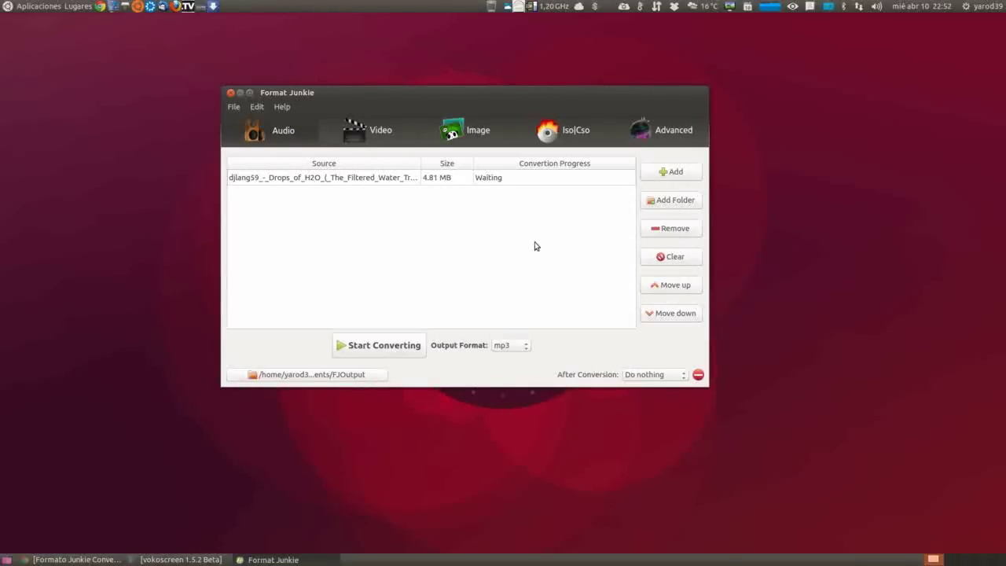
# Set the output format for the queued audio file to wav.
pyautogui.click(527, 348)
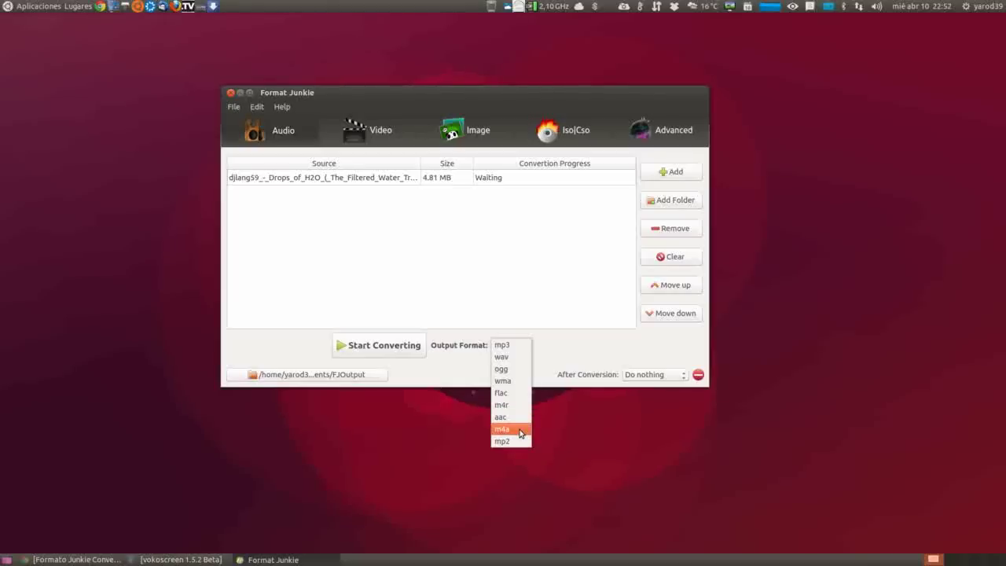
pyautogui.click(519, 364)
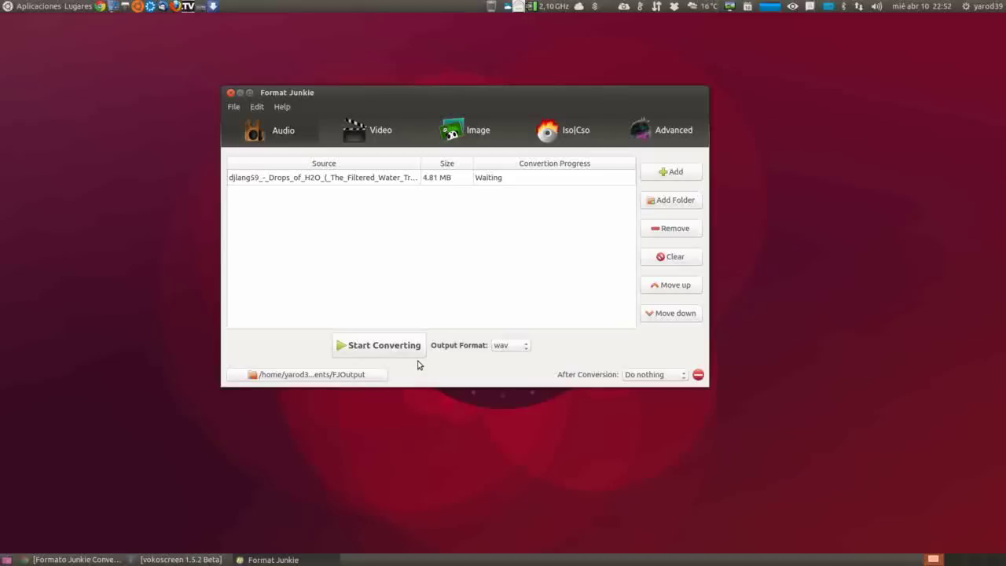
# Check the contents of the output folder and the available after-conversion actions, keeping Do nothing.
pyautogui.click(323, 376)
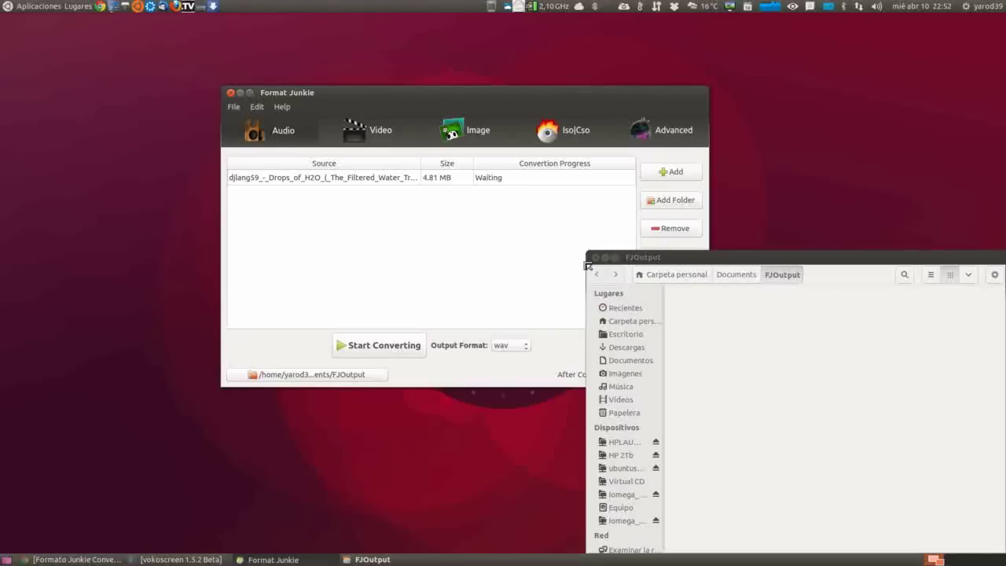
pyautogui.click(597, 258)
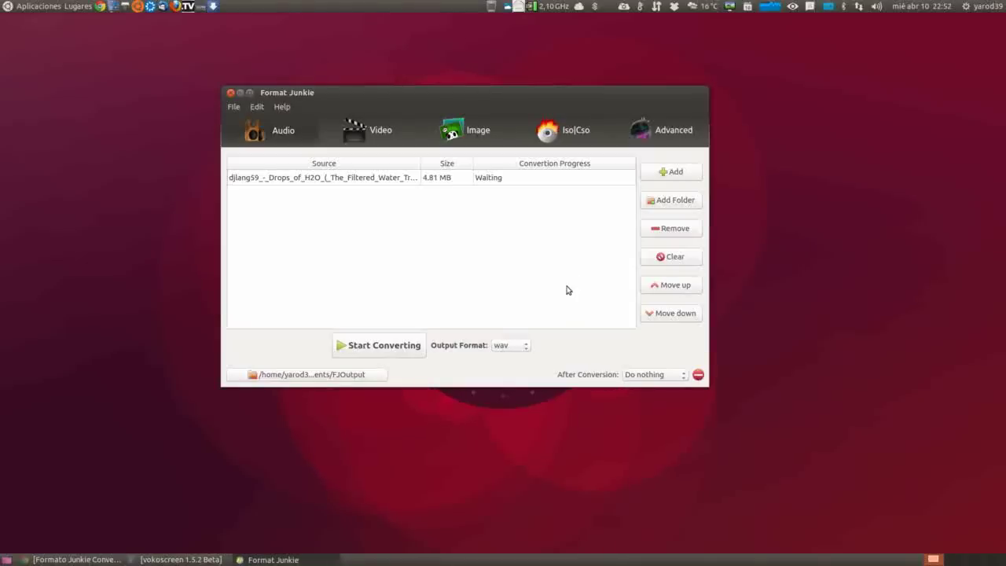
pyautogui.click(686, 375)
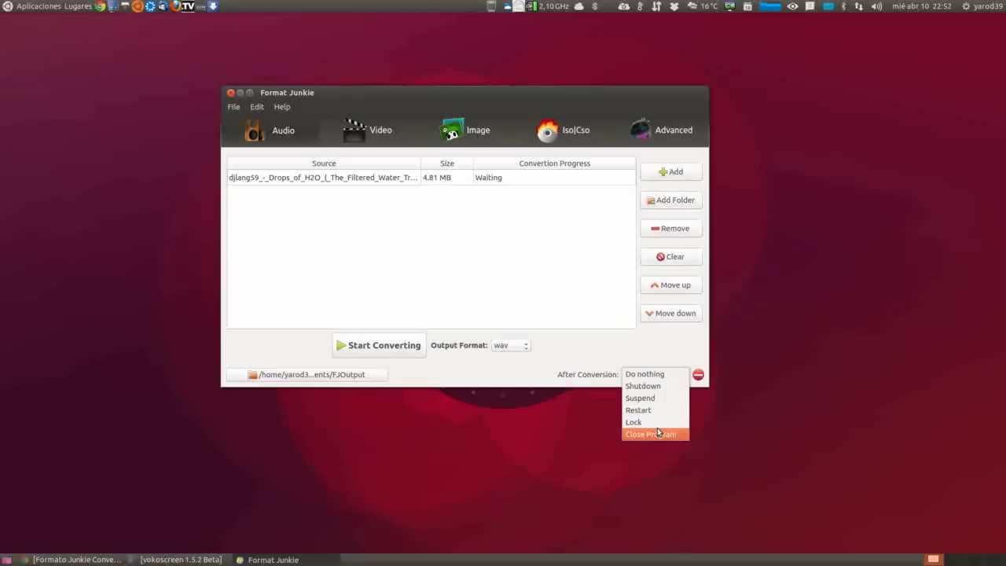
pyautogui.click(674, 375)
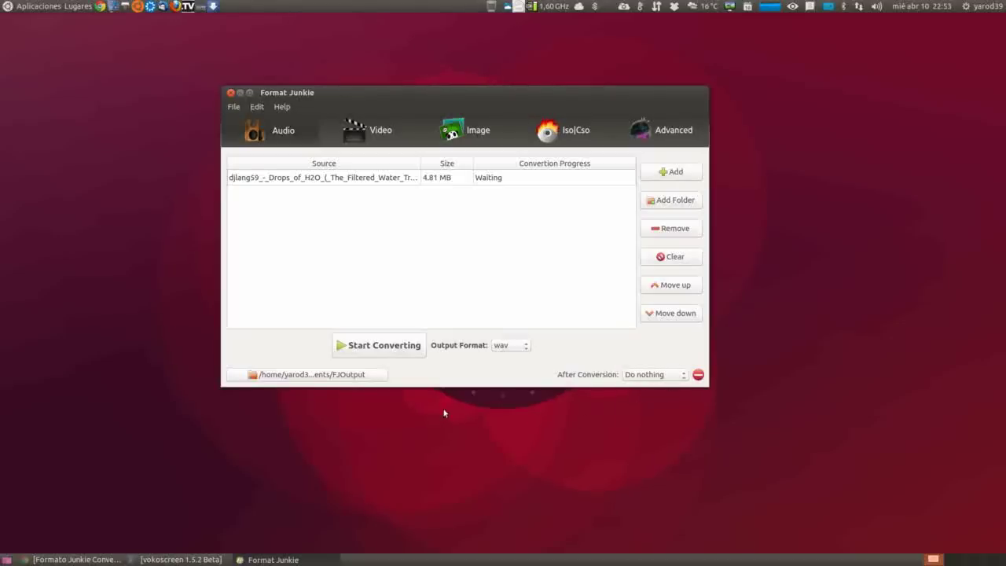
# Convert the queued audio file, close the output folder window and remove the finished file from the list.
pyautogui.click(381, 345)
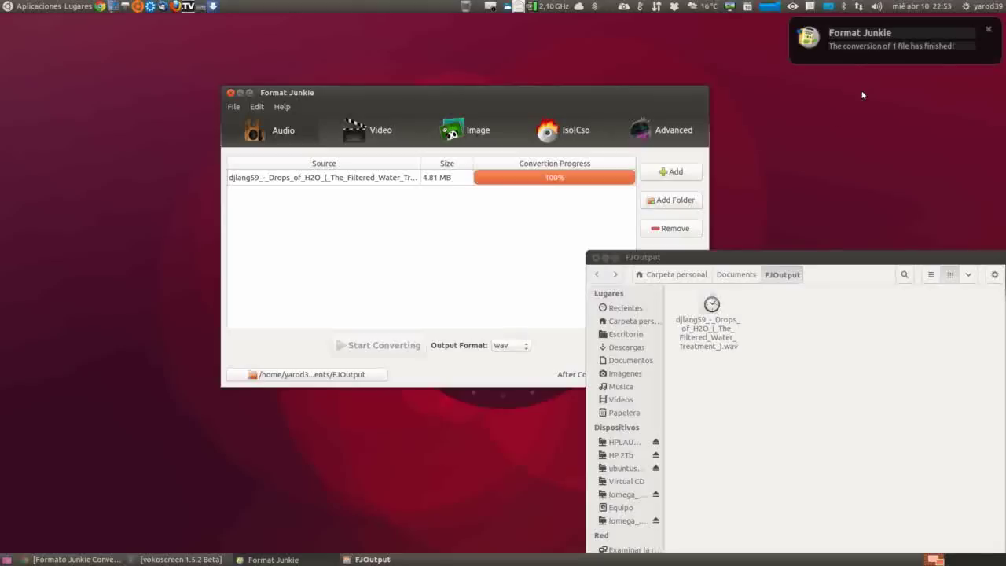
pyautogui.click(595, 259)
pyautogui.click(595, 258)
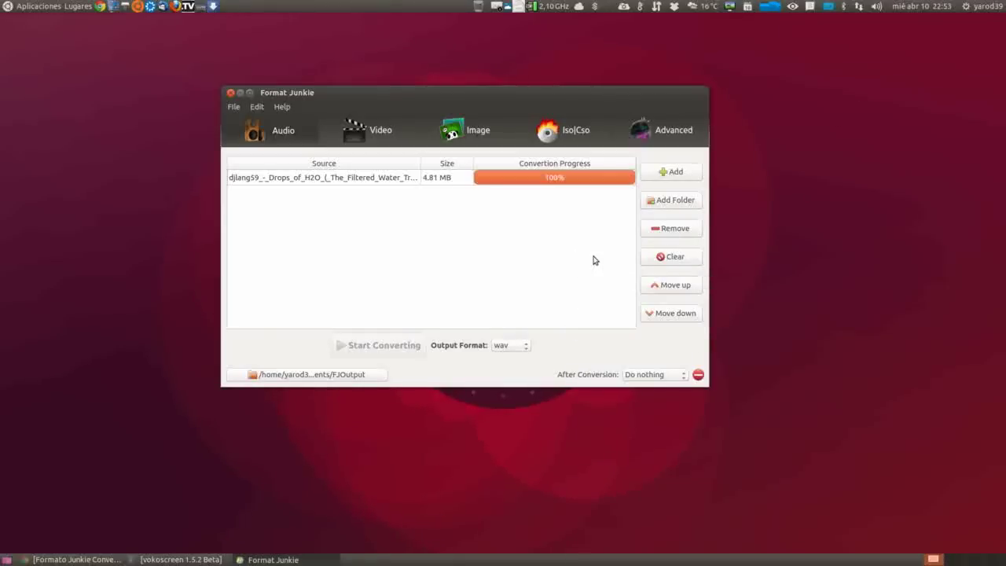
pyautogui.click(665, 228)
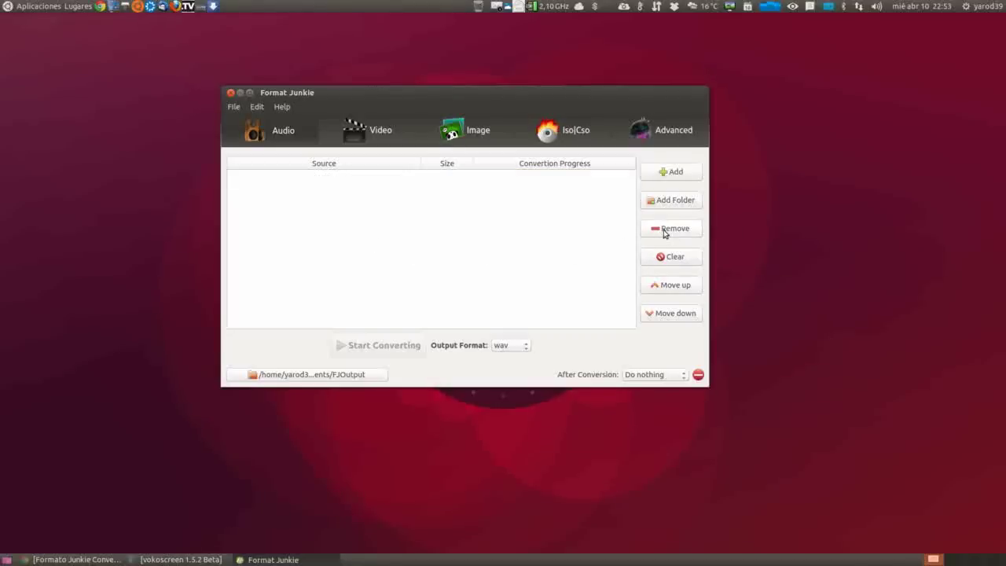
# Add 415267_1661496_HD.mp4 from the videos folder to the video conversion list.
pyautogui.click(365, 135)
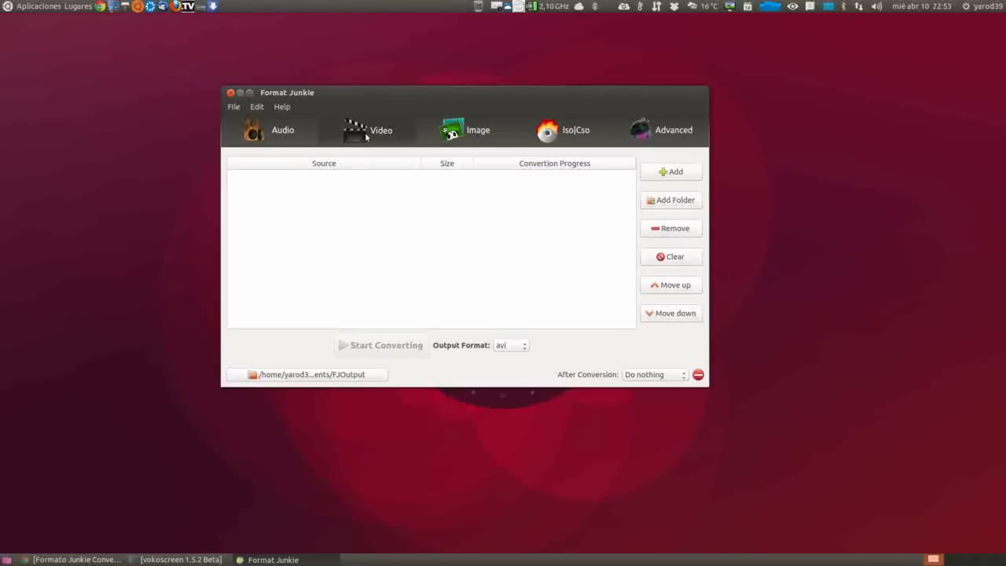
pyautogui.click(673, 173)
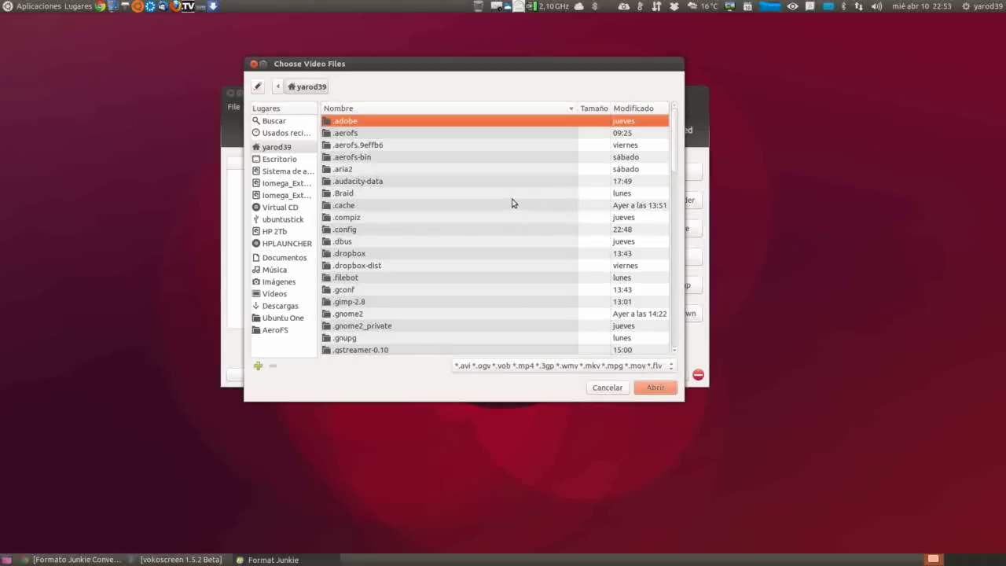
pyautogui.click(275, 295)
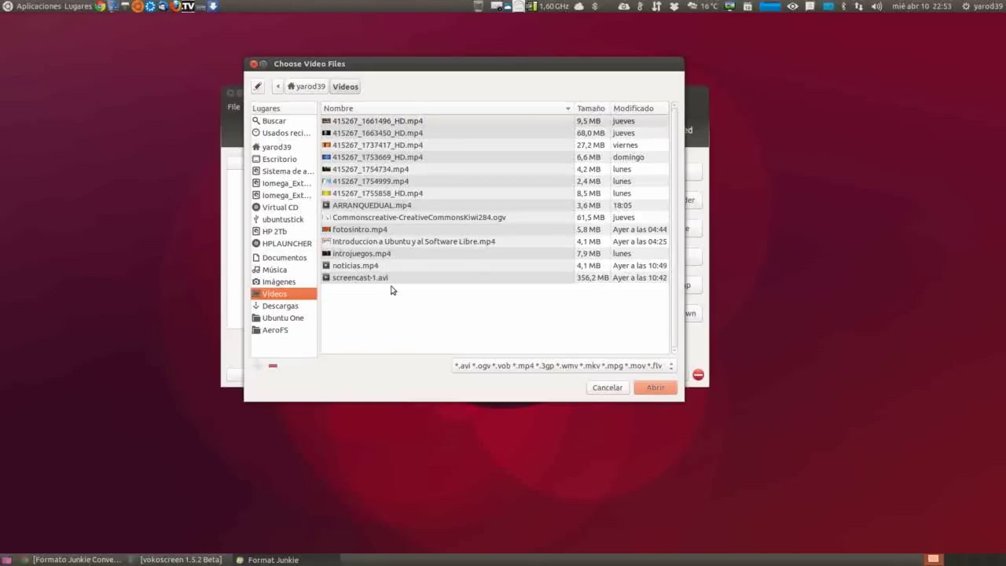
pyautogui.doubleClick(366, 123)
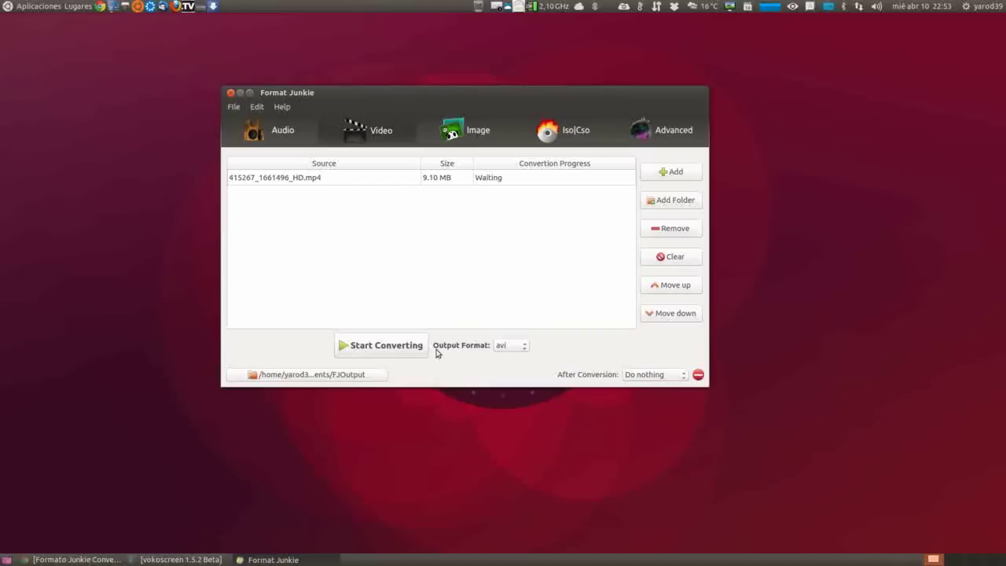
# Convert the queued video to wmv and clear the video list once the output folder window is closed.
pyautogui.click(526, 348)
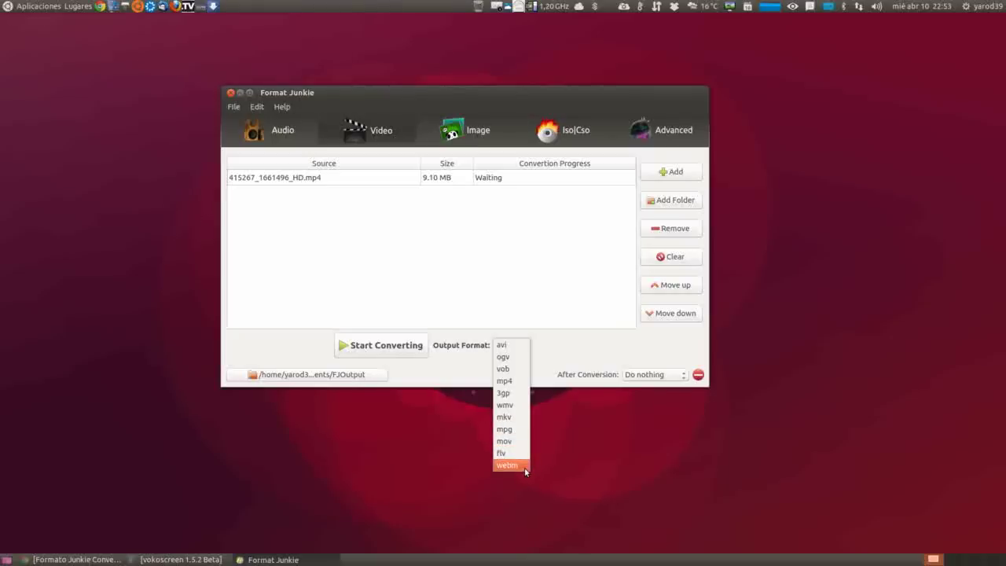
pyautogui.click(520, 406)
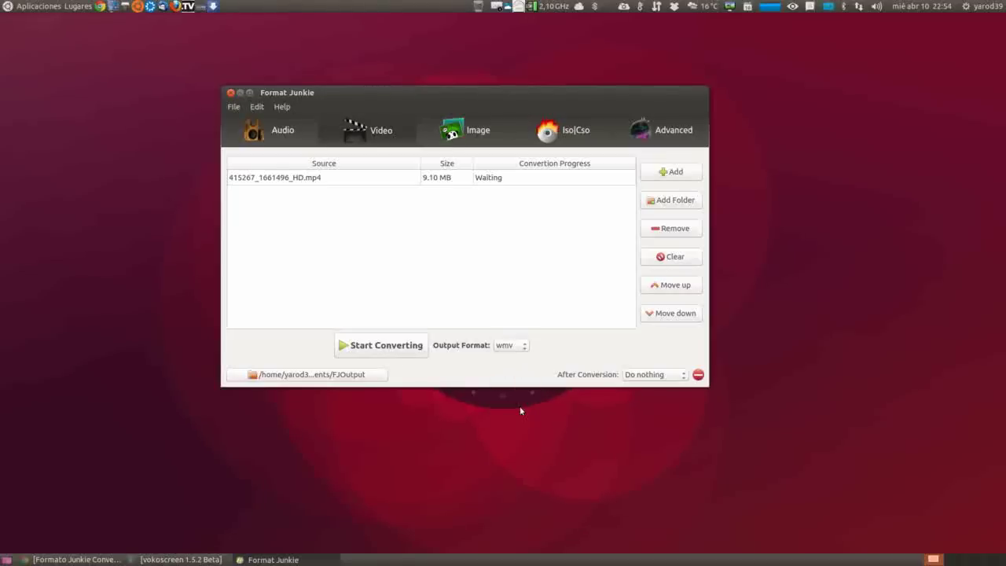
pyautogui.click(389, 346)
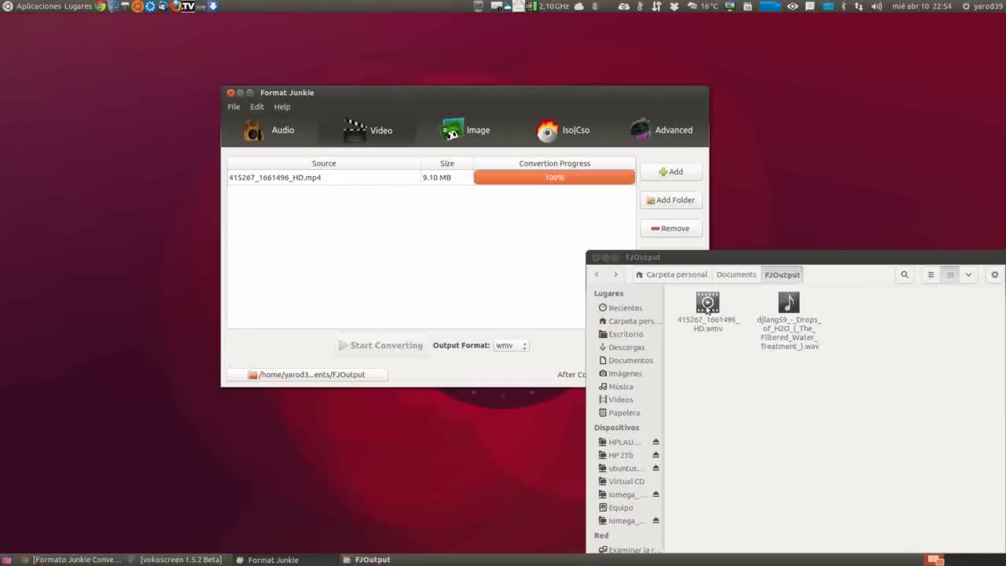
pyautogui.click(594, 259)
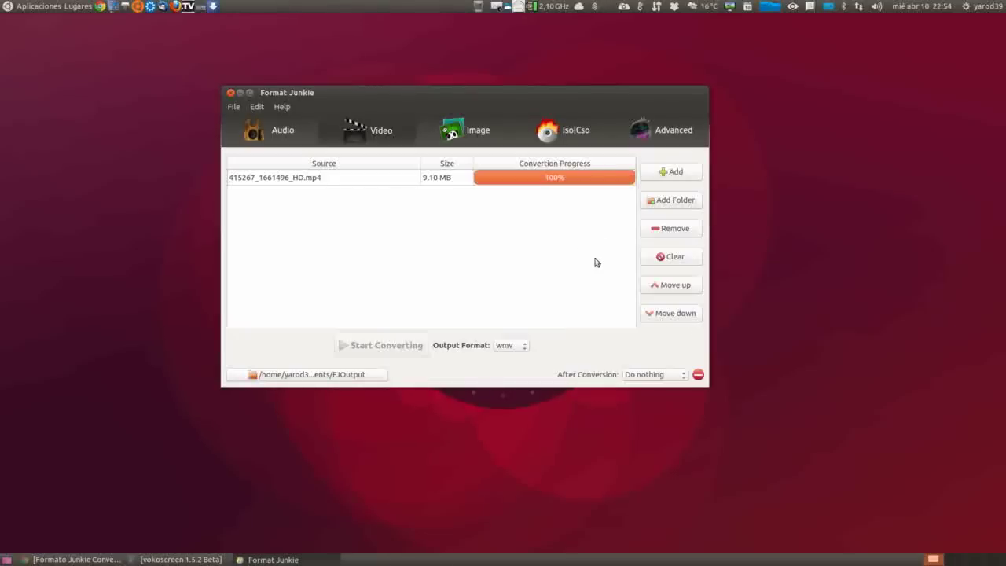
pyautogui.click(667, 258)
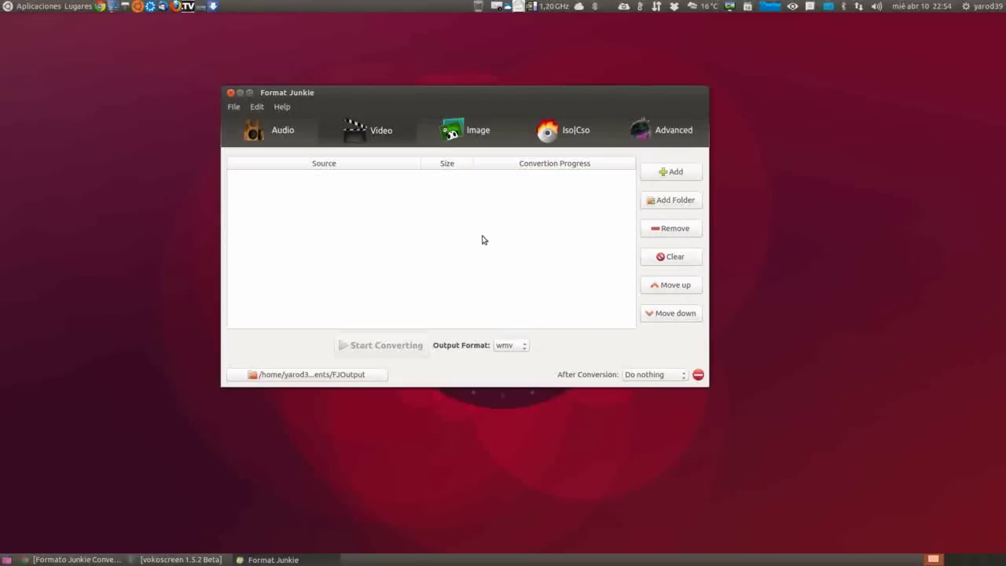
# Add 23_ubuntu_wallpaper_1024x768.jpg from the Imágenes folder to the image conversion list.
pyautogui.click(455, 133)
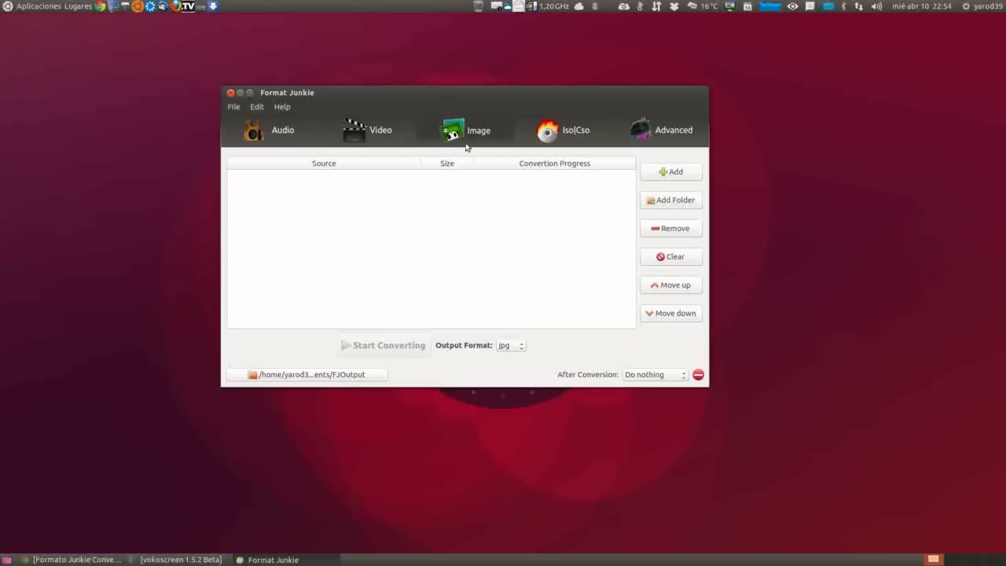
pyautogui.click(682, 175)
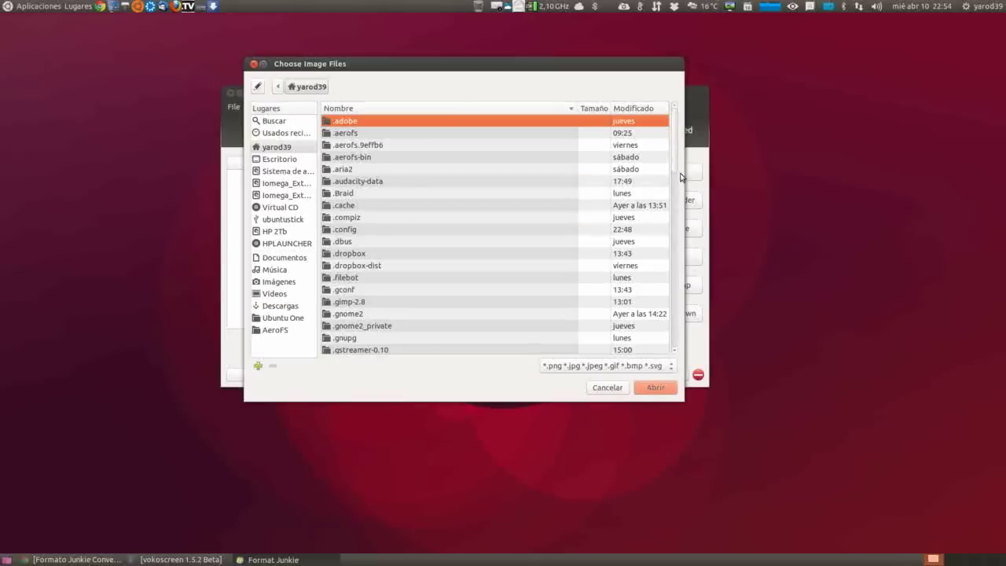
pyautogui.click(279, 283)
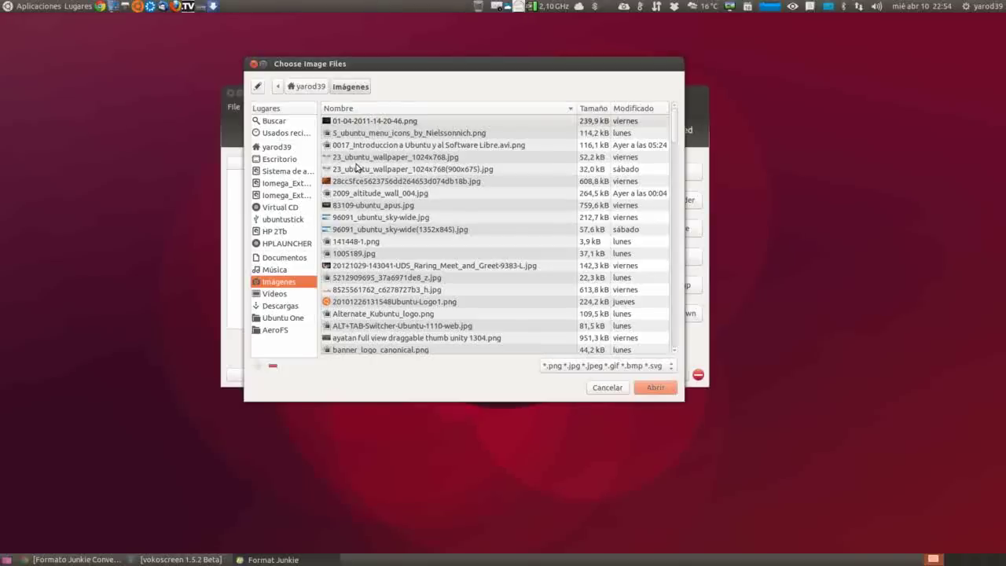
pyautogui.doubleClick(357, 161)
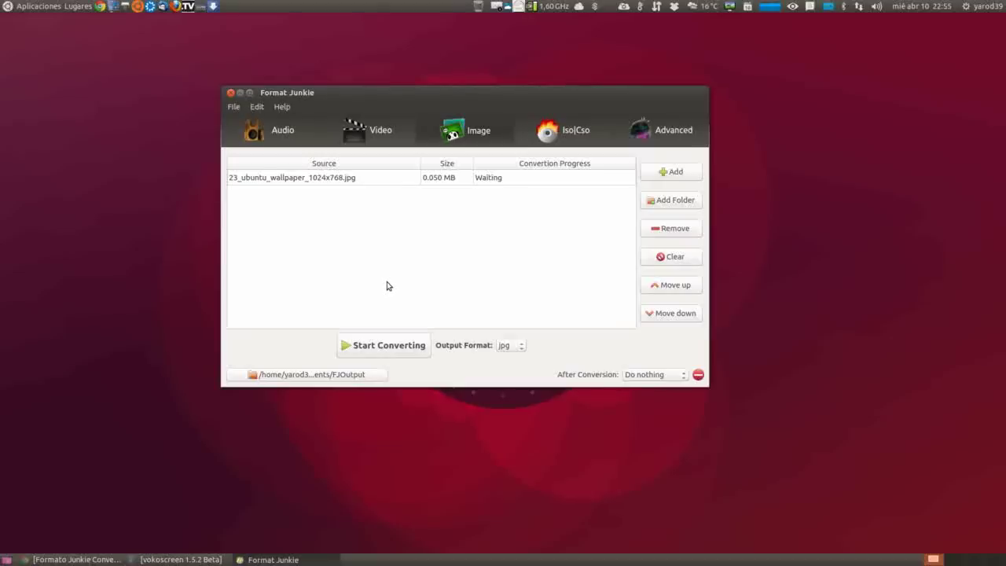
# Convert the queued wallpaper image to bmp and close the output folder window.
pyautogui.click(522, 346)
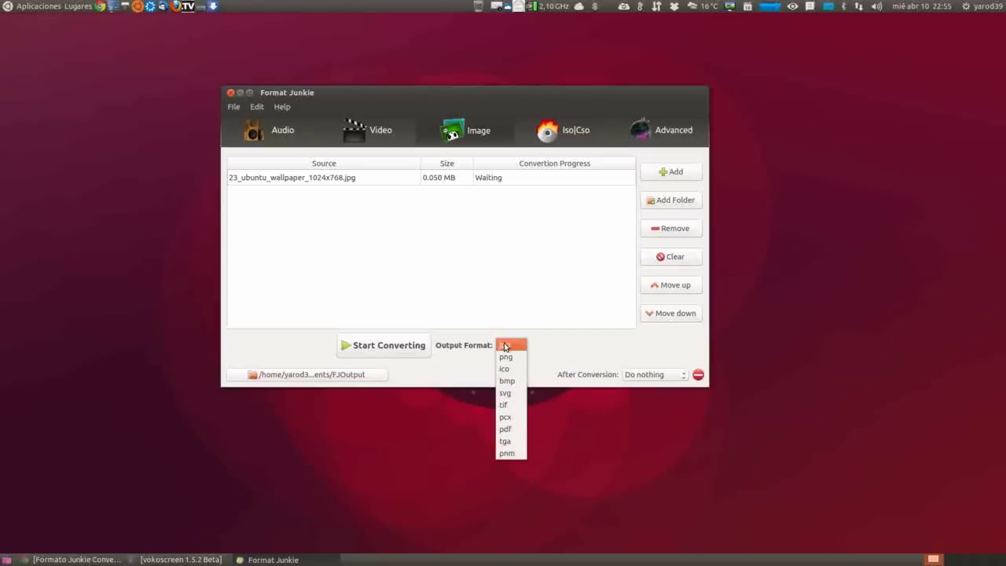
pyautogui.click(510, 381)
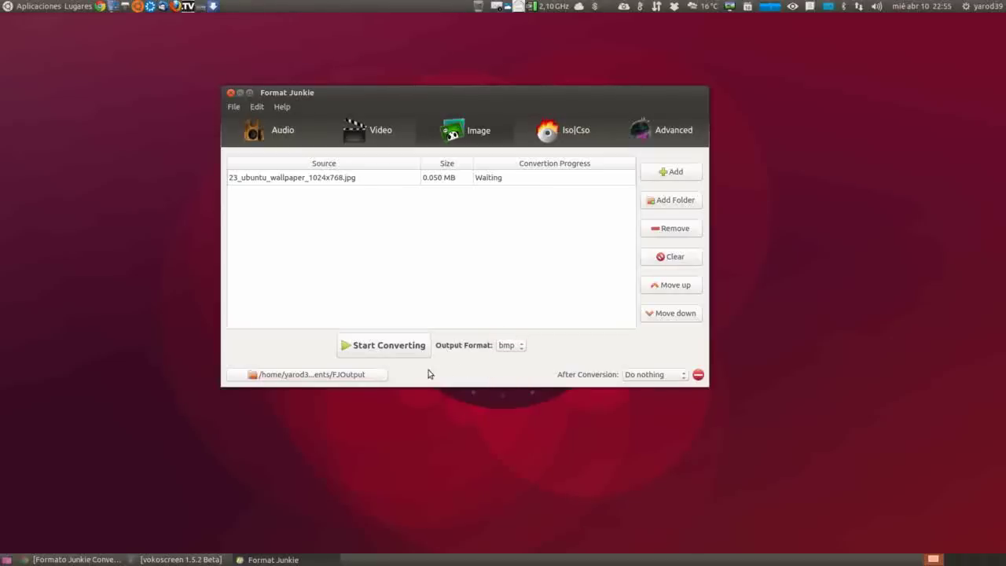
pyautogui.click(392, 348)
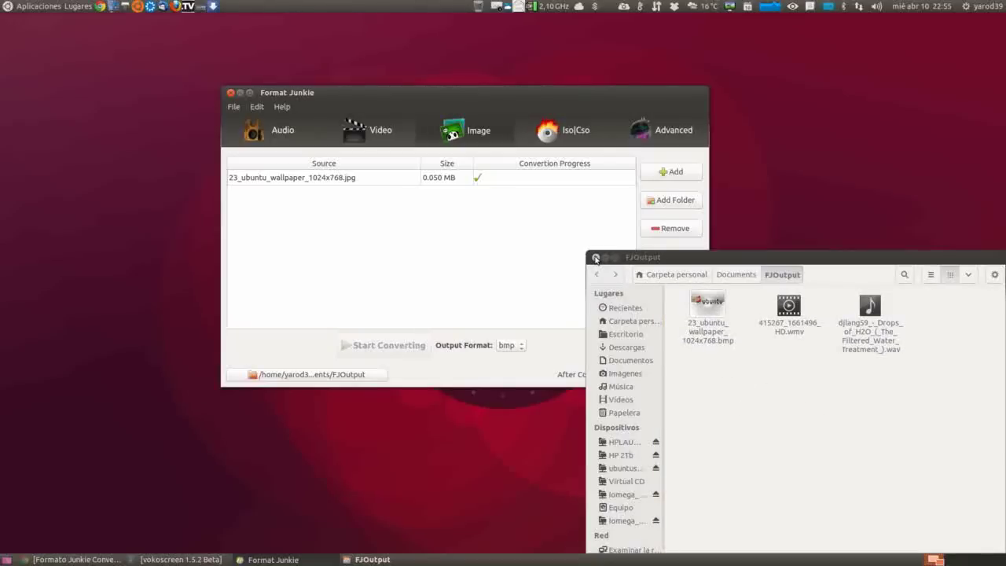
pyautogui.click(595, 257)
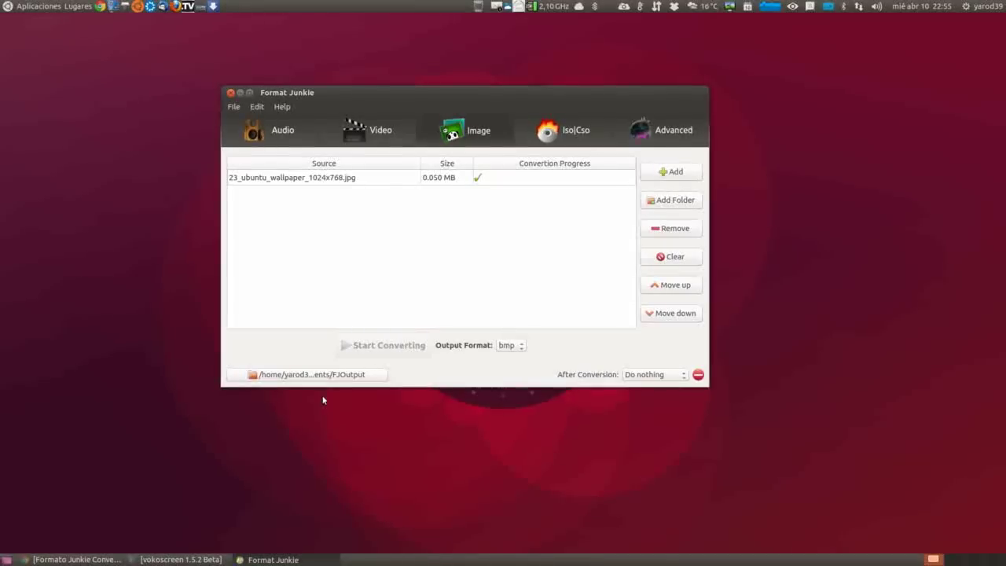
# View the chooser for adding a whole folder of images and dismiss it without choosing one.
pyautogui.click(660, 201)
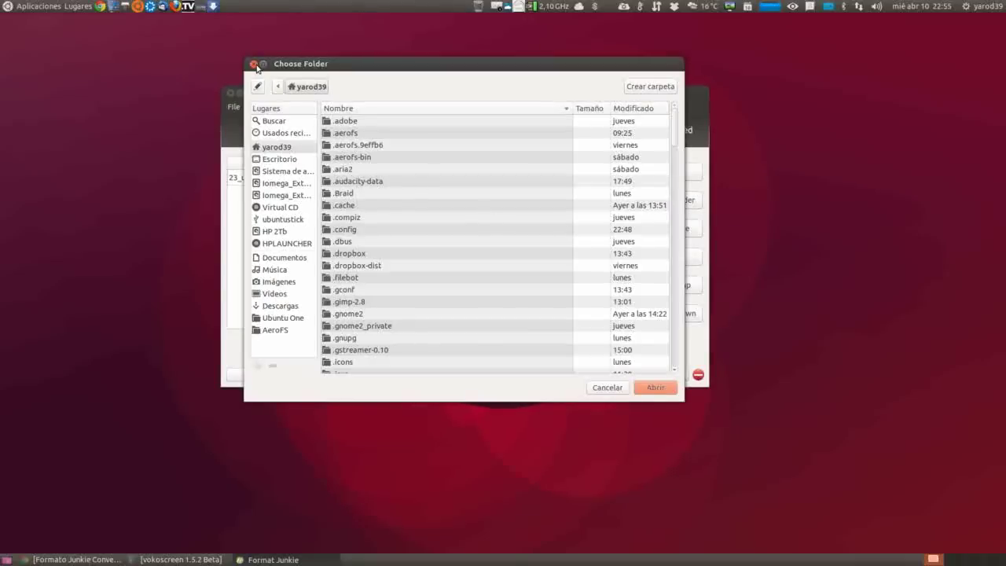
pyautogui.click(254, 64)
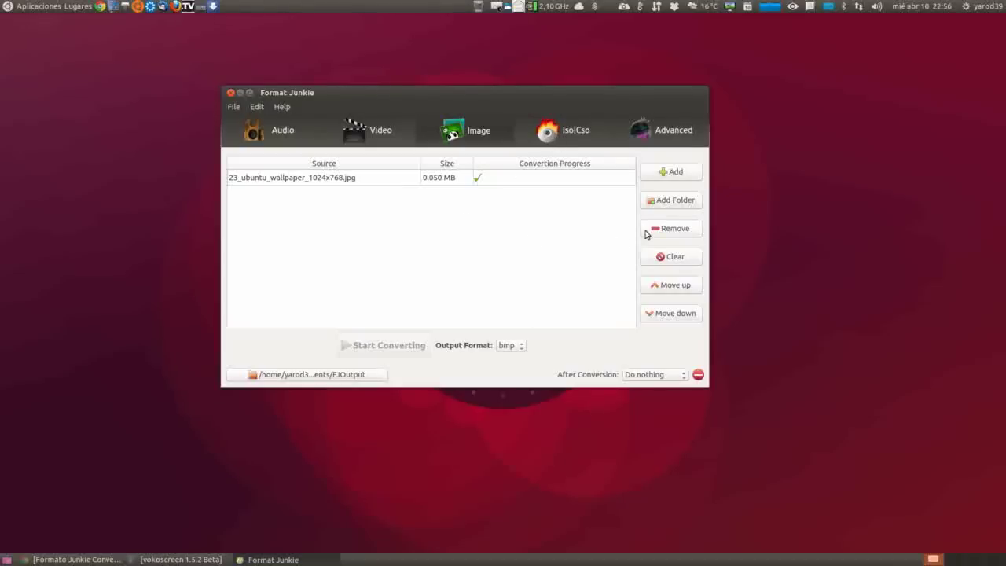
# Clear the image conversion list and switch to the ISO/CSO conversion section.
pyautogui.click(667, 259)
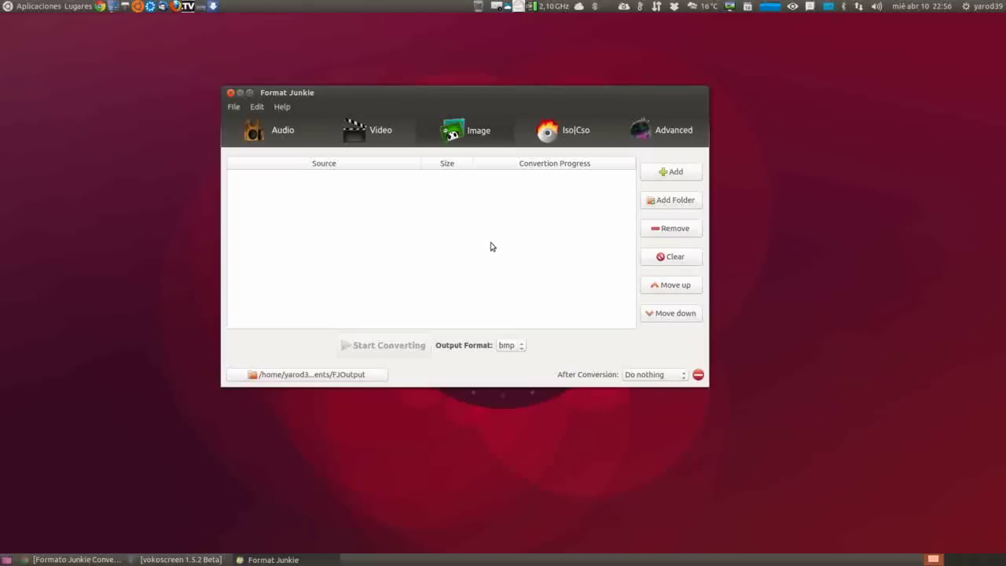
pyautogui.click(557, 134)
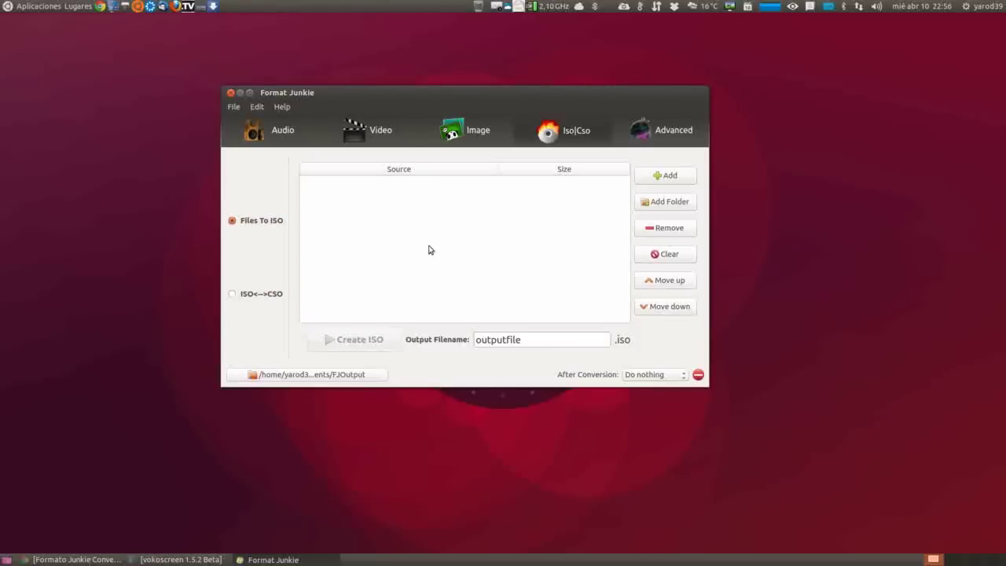
# View the options for converting between ISO and CSO, and return to the Files To ISO mode.
pyautogui.click(253, 296)
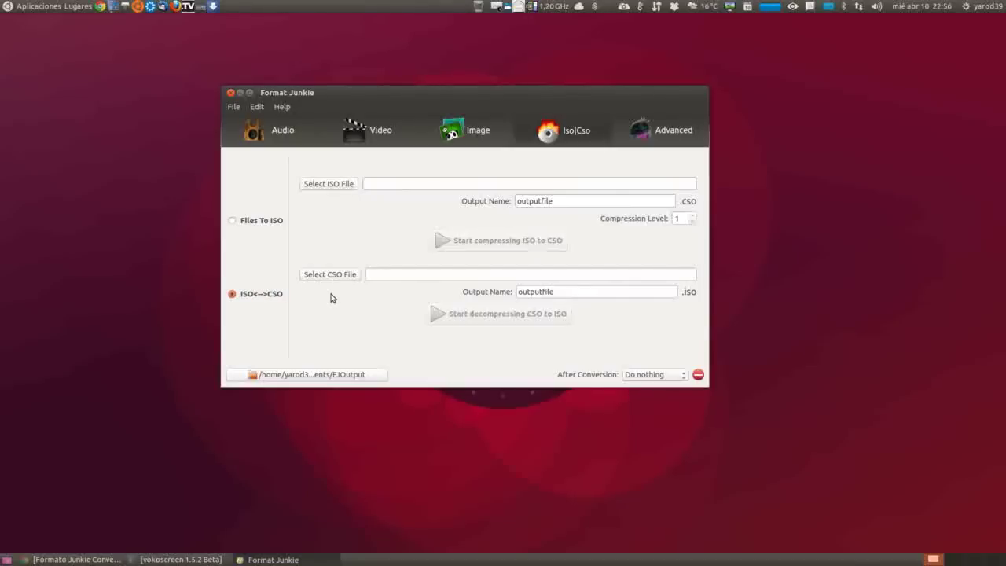
pyautogui.click(248, 222)
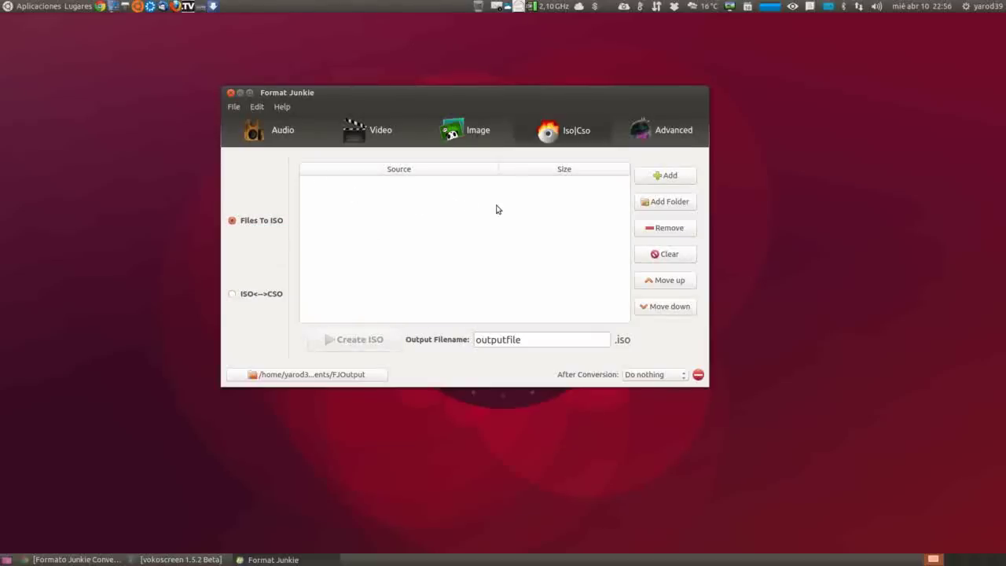
pyautogui.click(659, 176)
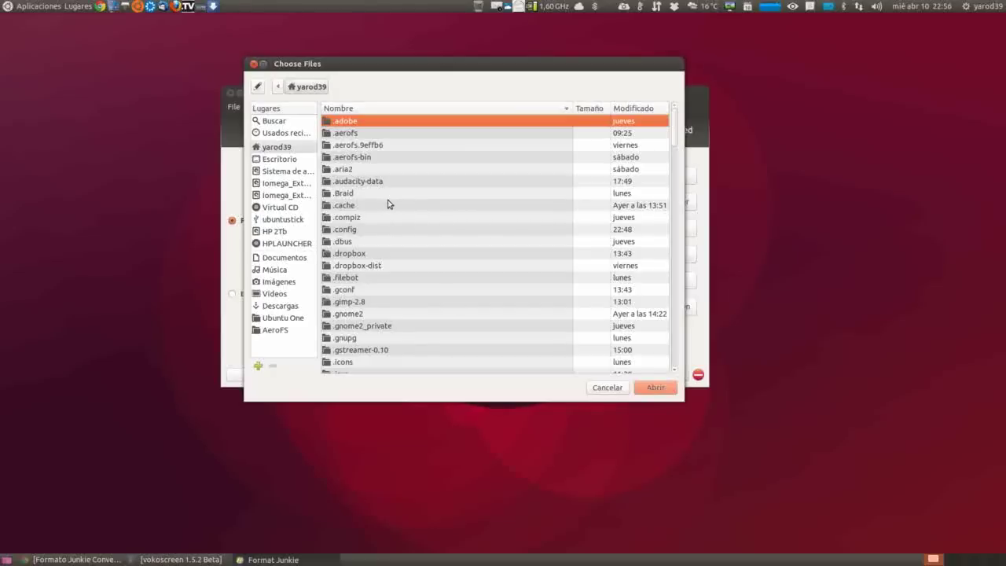
pyautogui.scroll(-3, 385, 236)
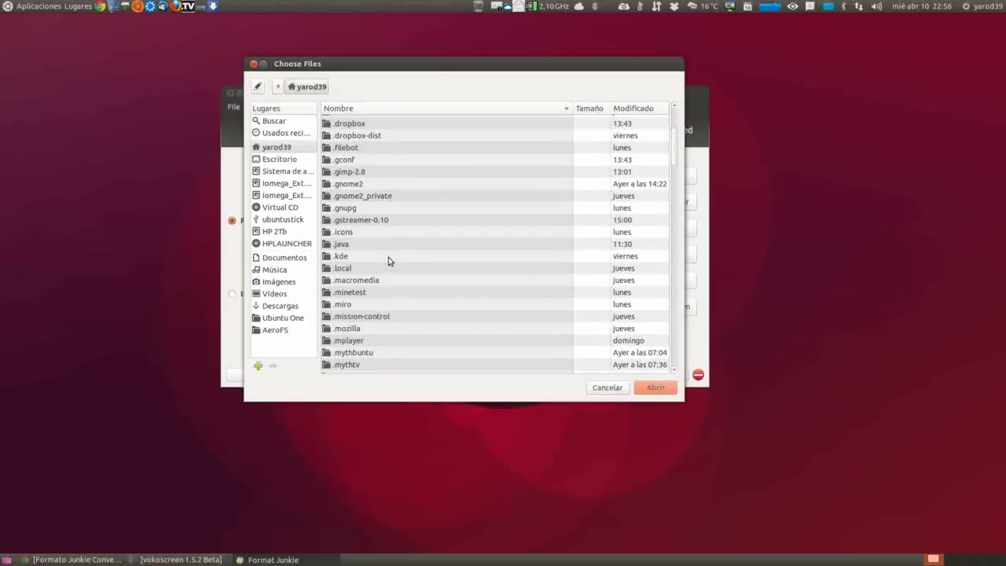
pyautogui.scroll(-10, 388, 257)
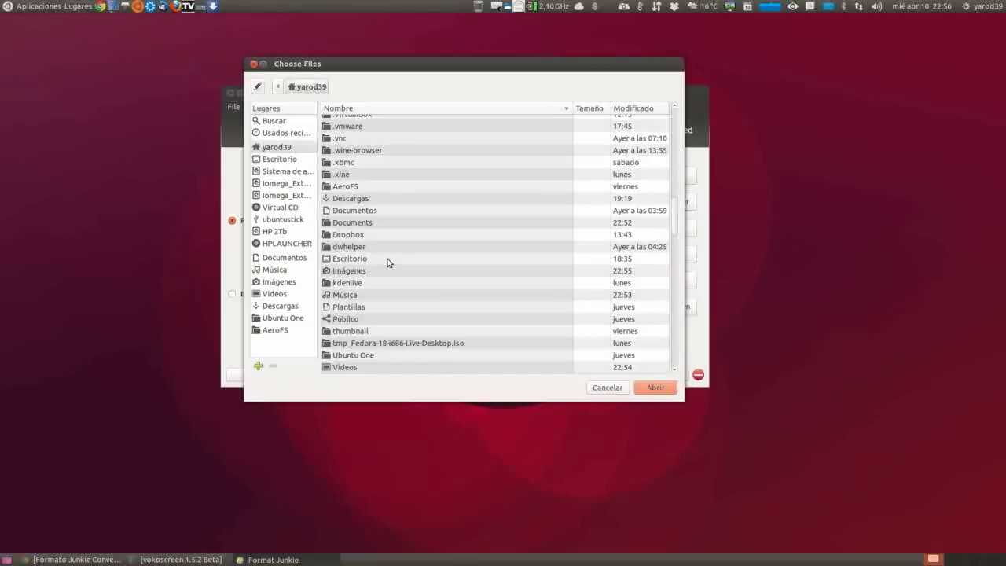
pyautogui.scroll(-2, 387, 263)
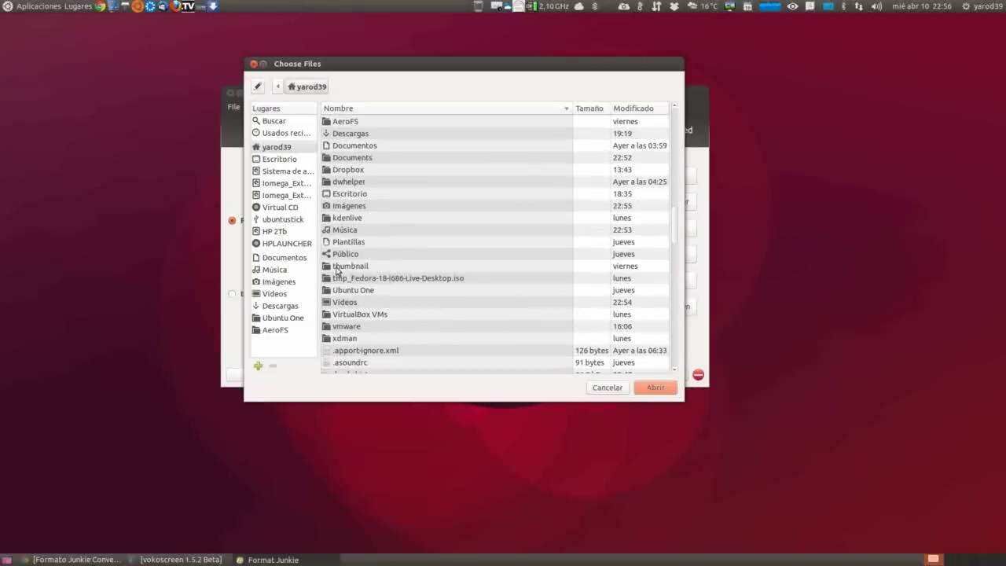
pyautogui.click(353, 268)
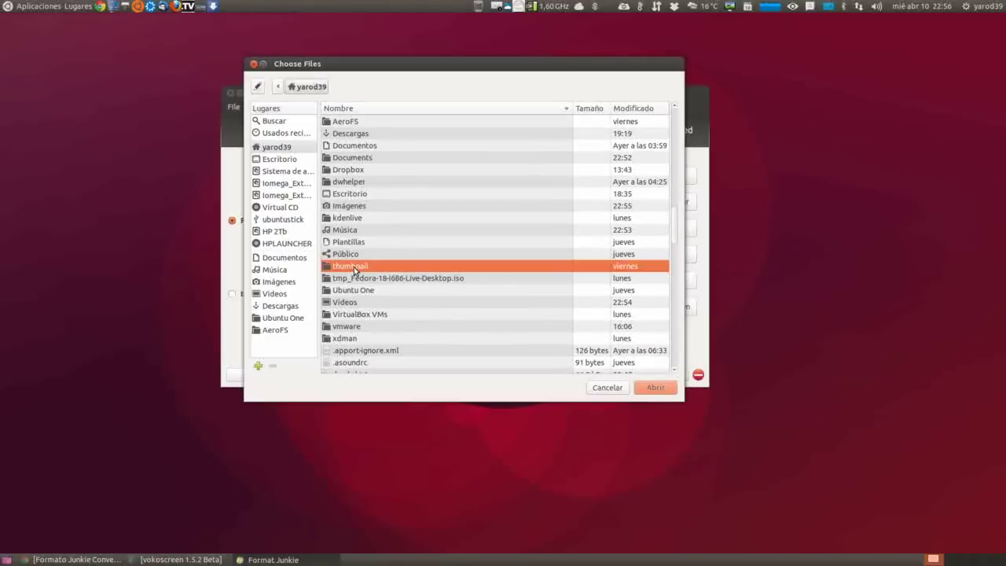
pyautogui.click(656, 387)
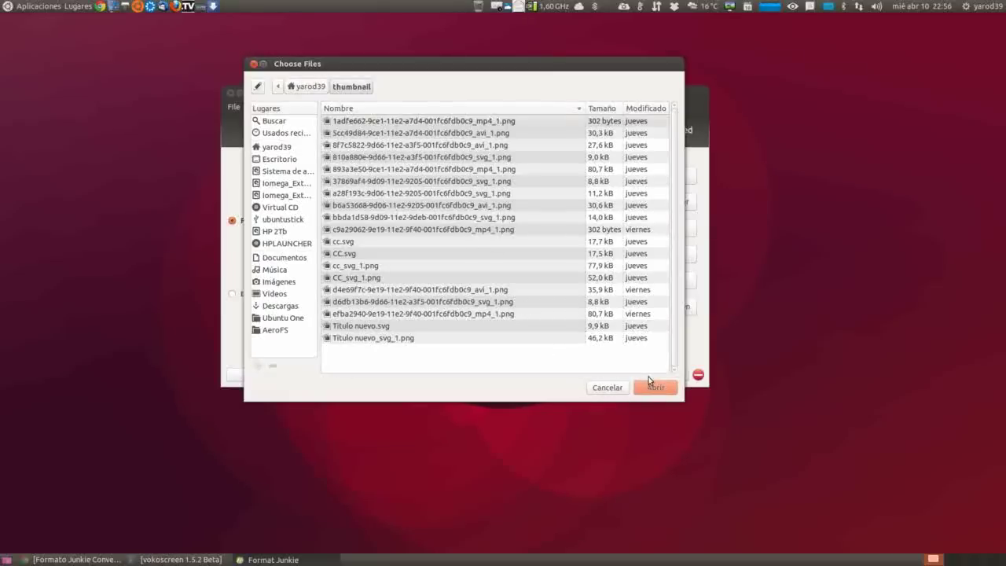
pyautogui.click(617, 387)
# Add the Documents folder to the ISO source list and create an ISO from it named outputfile.
pyautogui.click(658, 202)
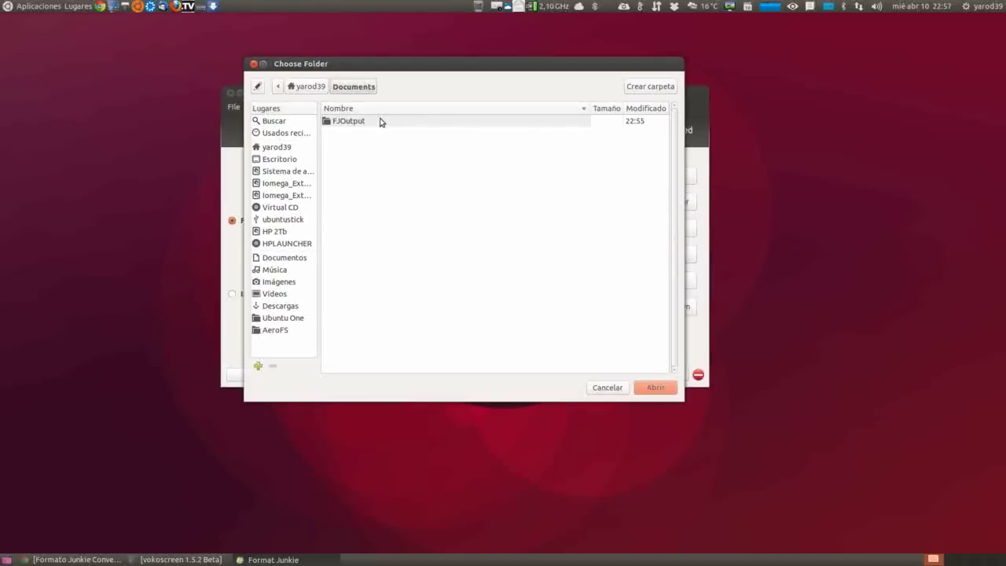
pyautogui.click(666, 387)
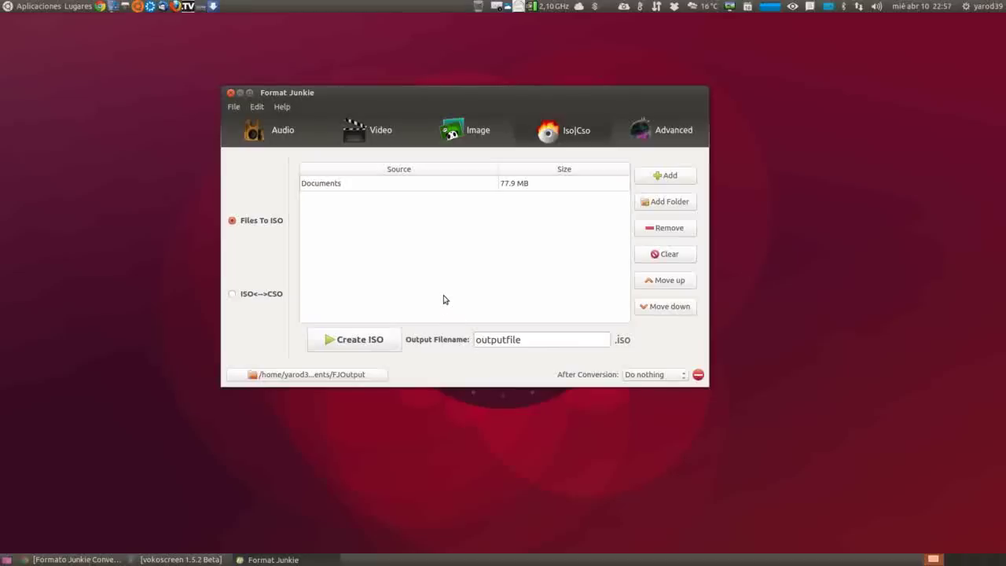
pyautogui.click(384, 185)
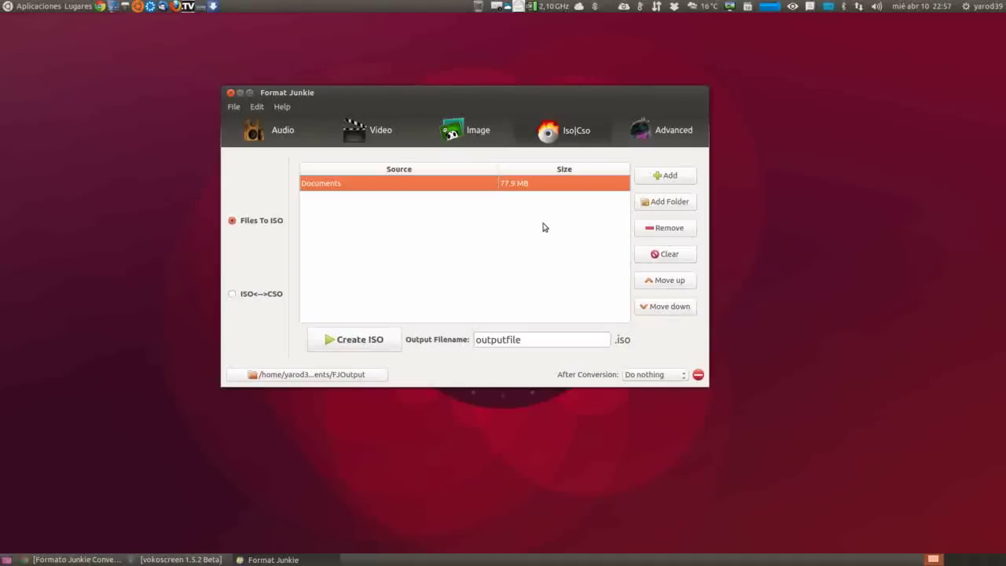
pyautogui.doubleClick(536, 339)
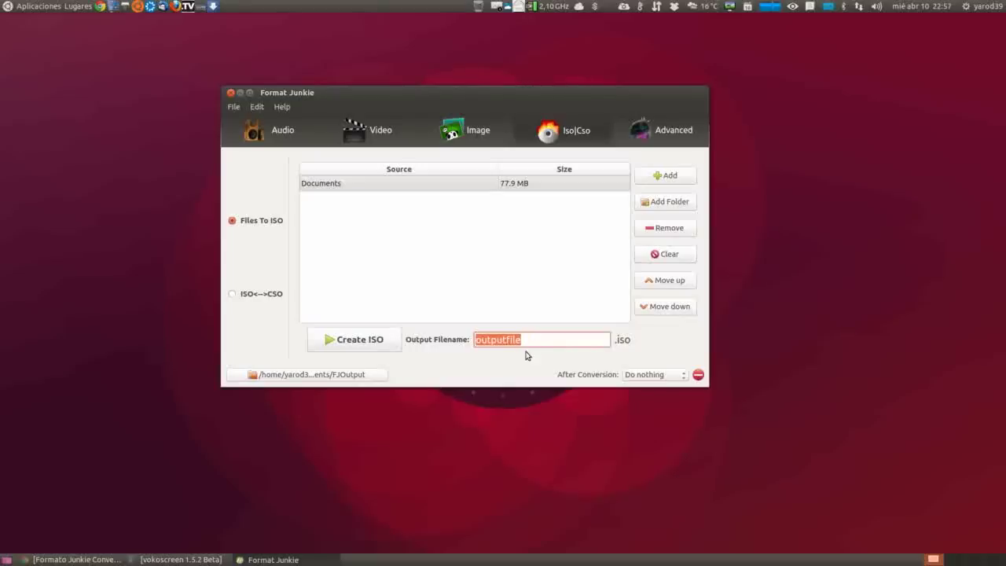
pyautogui.click(363, 344)
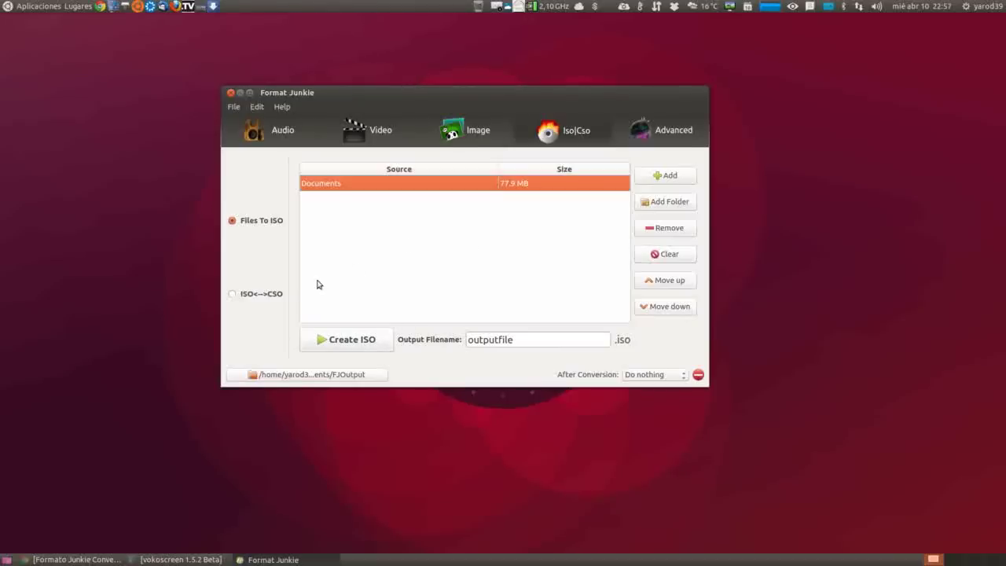
# Select outputfile.iso from the Documents/FJOutput folder in the ISO<-->CSO mode and compress it to a CSO named outputfile.
pyautogui.click(270, 296)
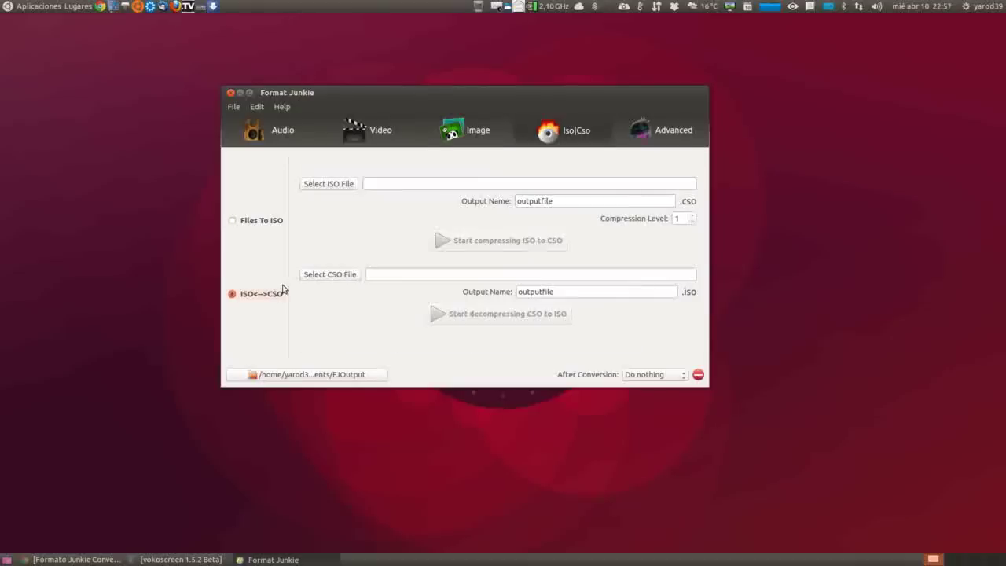
pyautogui.click(338, 187)
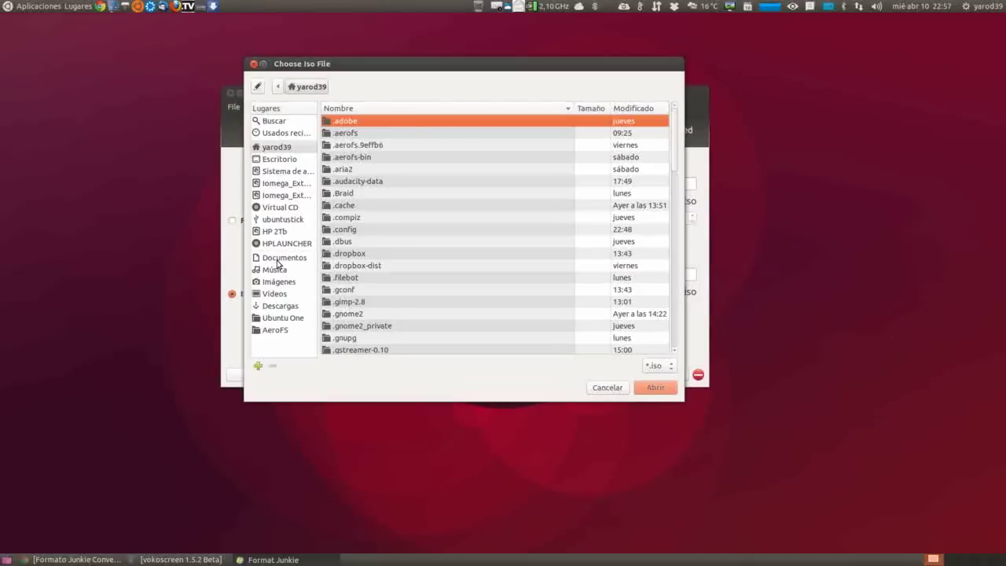
pyautogui.click(278, 262)
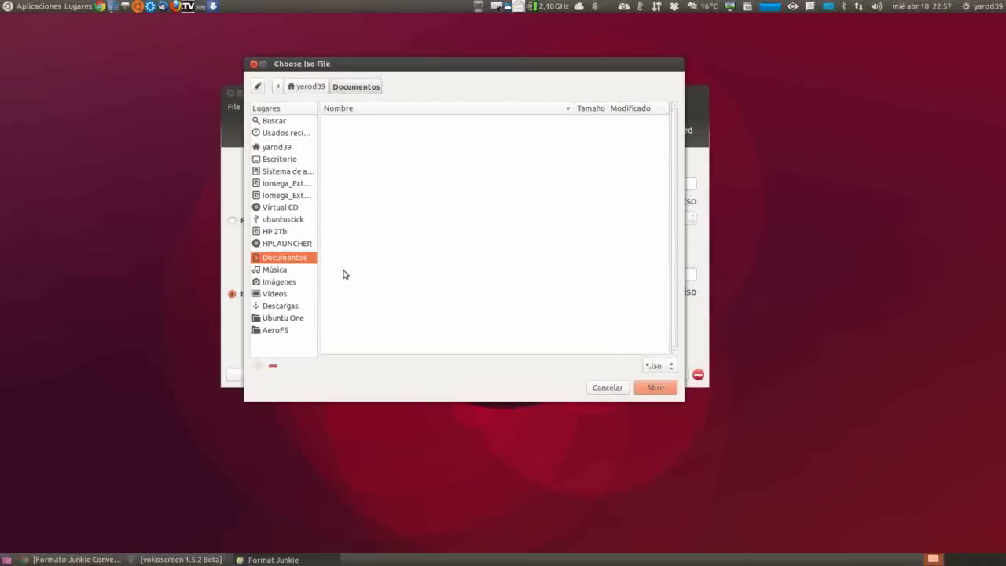
pyautogui.click(291, 147)
pyautogui.scroll(-1, 357, 244)
pyautogui.scroll(-10, 364, 264)
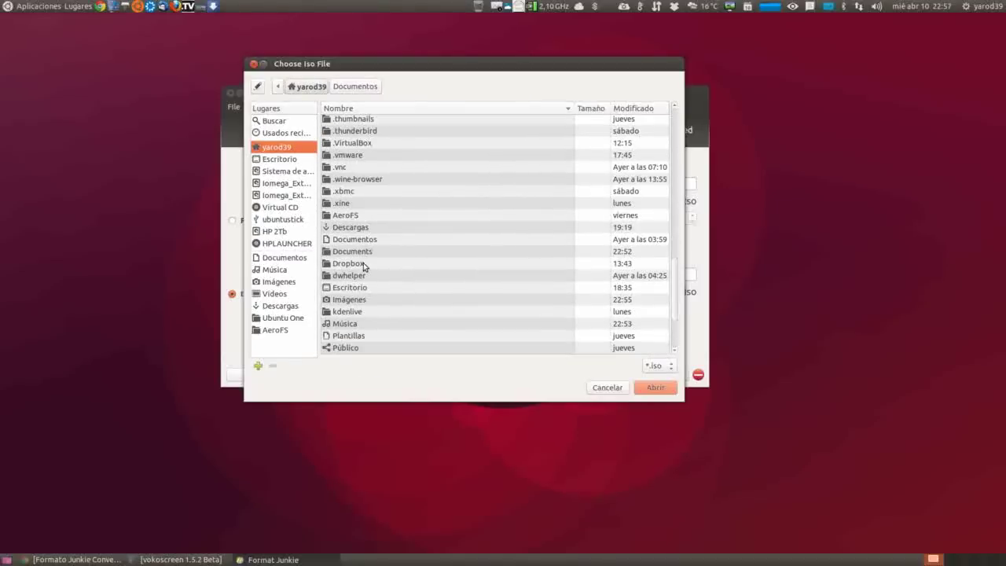
pyautogui.doubleClick(364, 251)
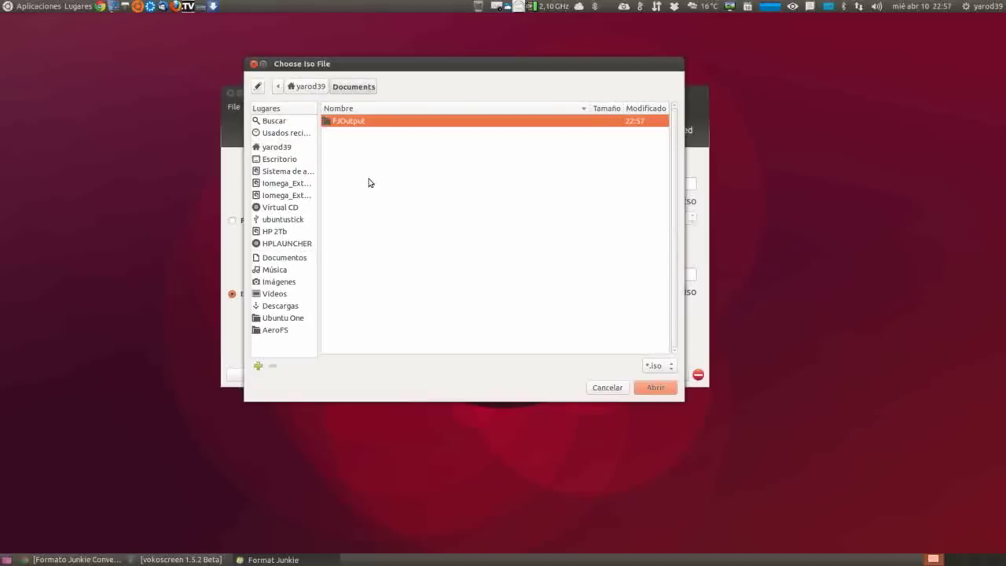
pyautogui.doubleClick(366, 124)
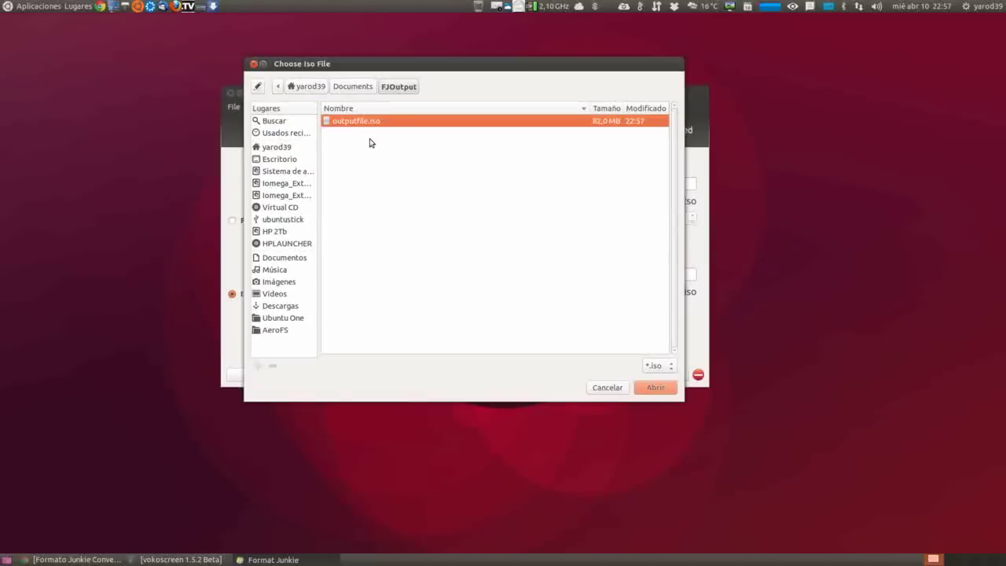
pyautogui.click(663, 391)
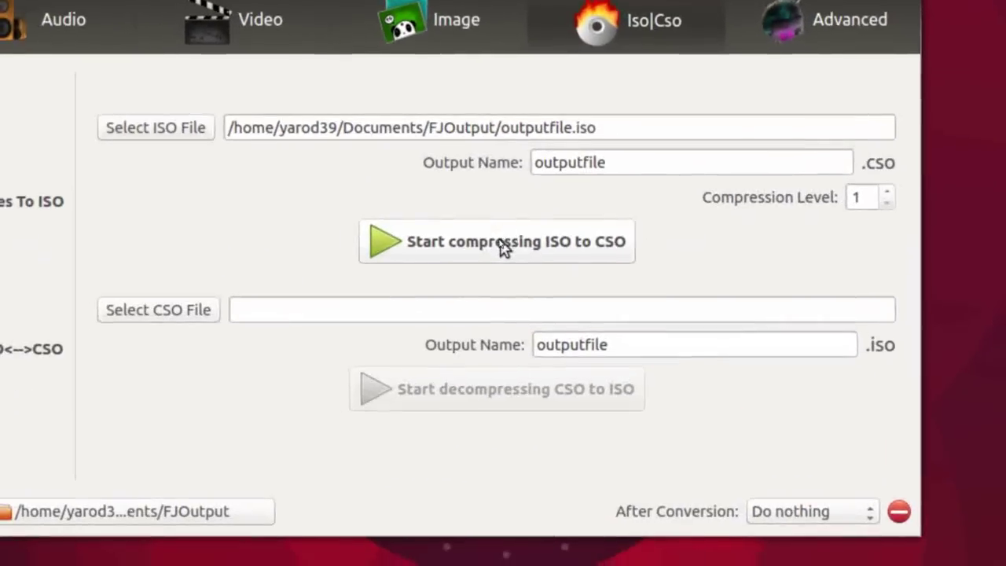
pyautogui.click(503, 246)
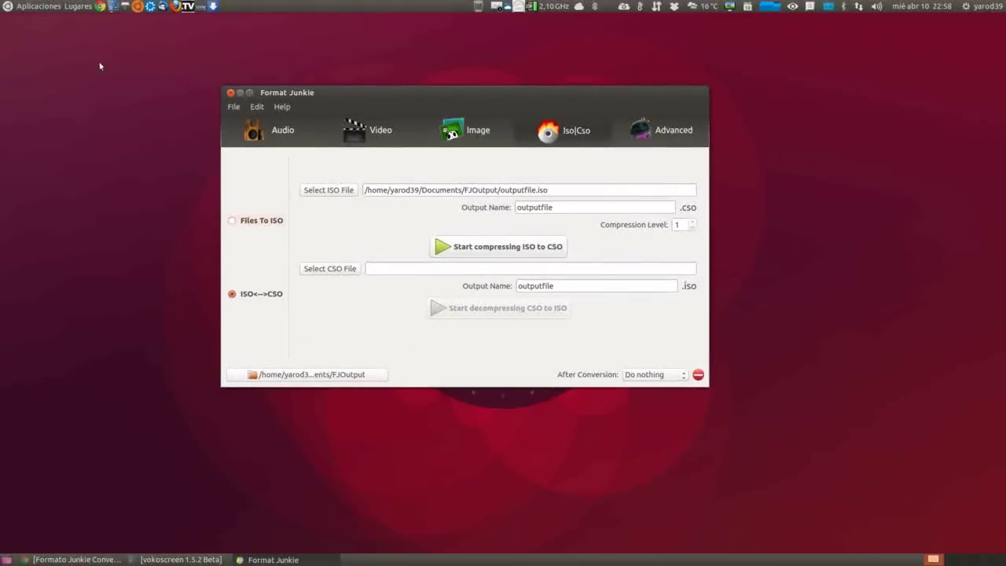
# Examine the converted files in the Documents/FJOutput folder with the file manager, and close its window.
pyautogui.click(76, 7)
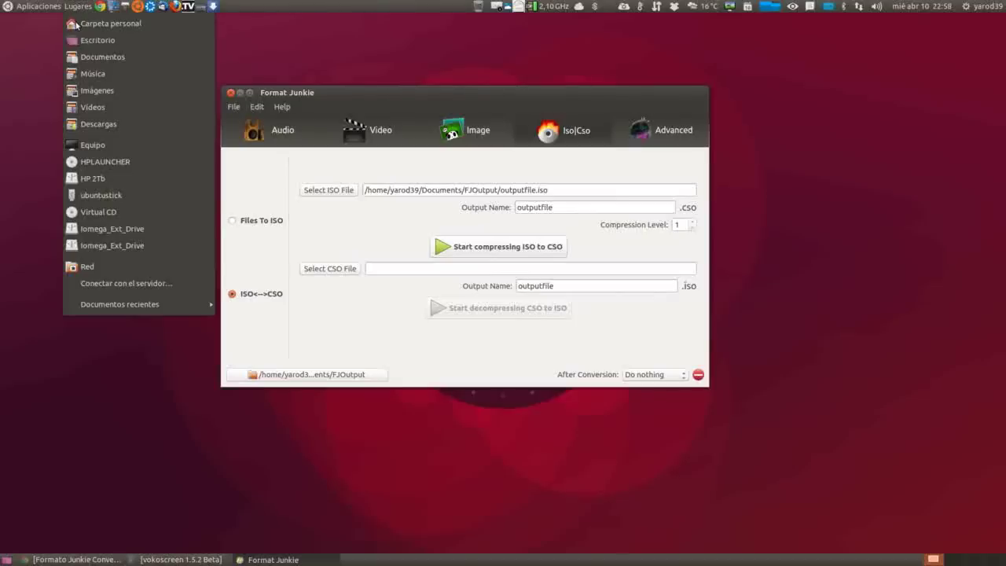
pyautogui.click(77, 25)
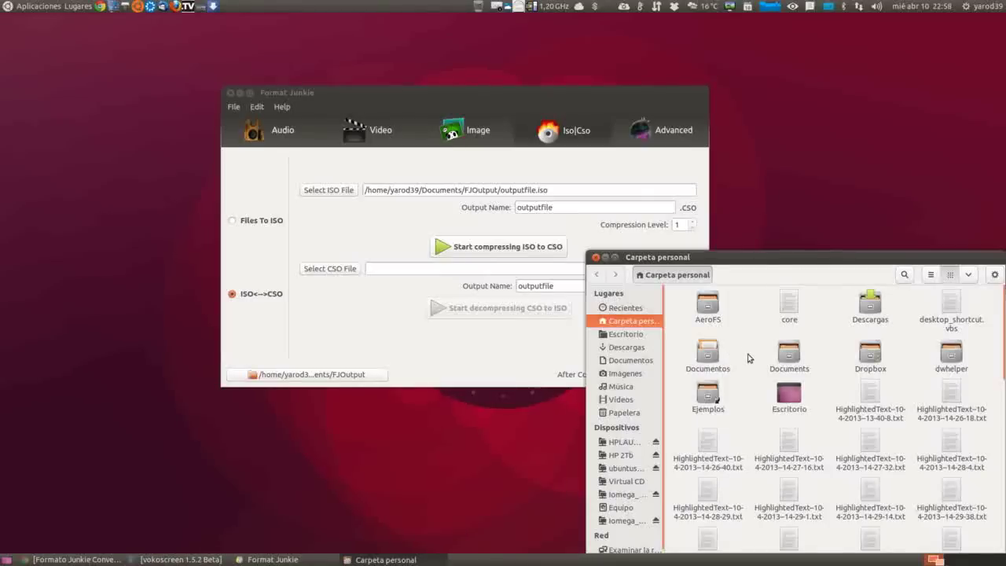
pyautogui.doubleClick(789, 355)
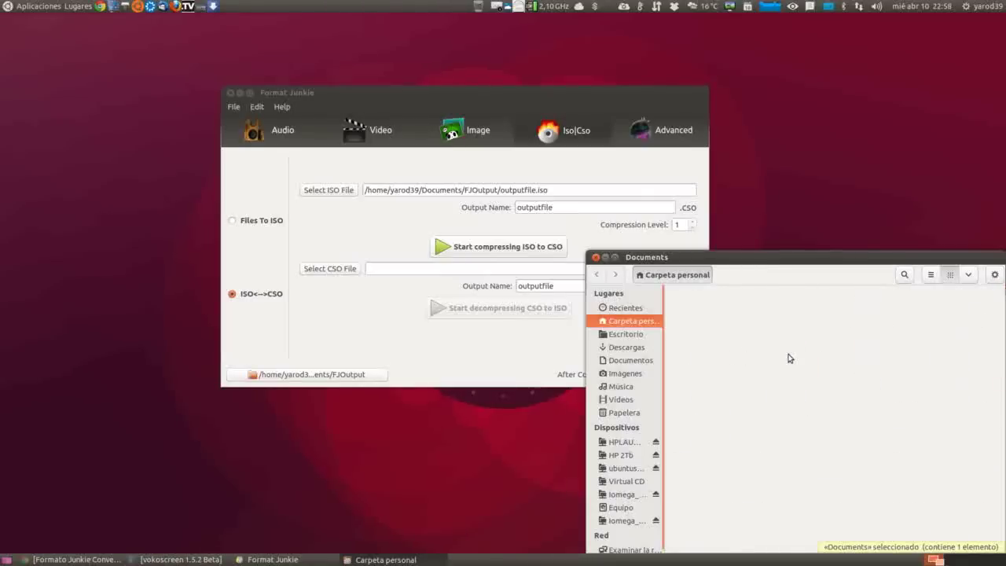
pyautogui.doubleClick(710, 312)
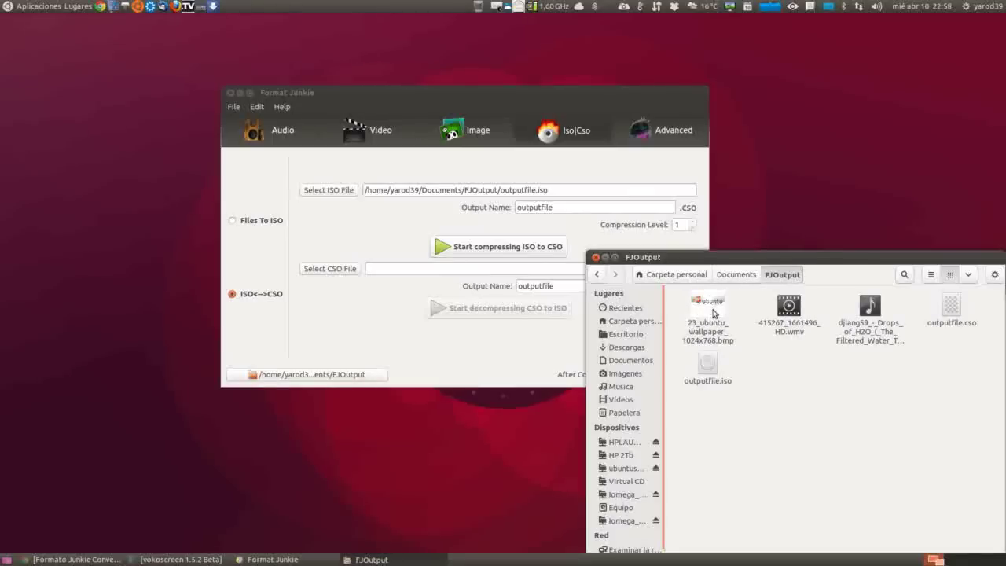
pyautogui.moveTo(854, 265); pyautogui.dragTo(567, 198)
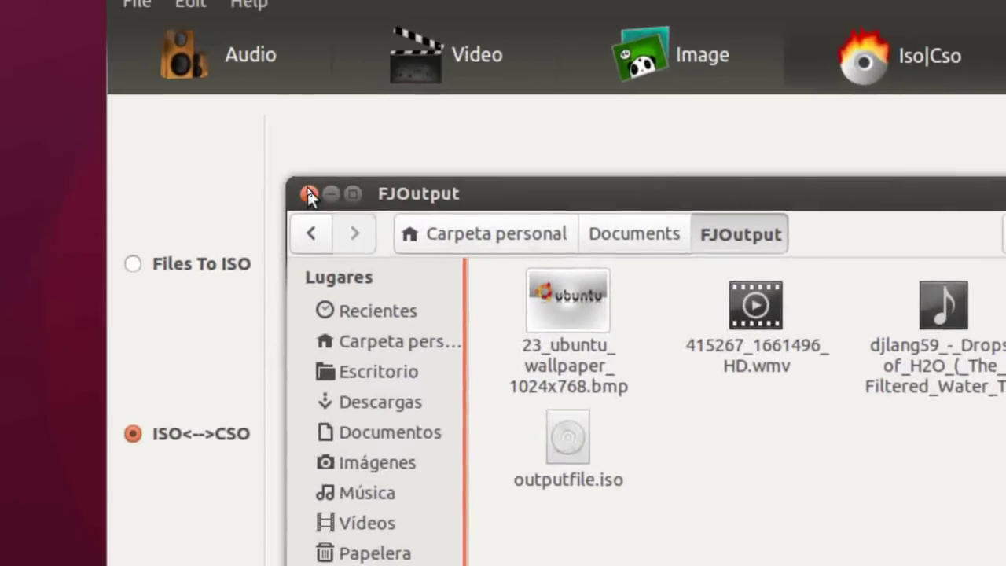
pyautogui.click(197, 96)
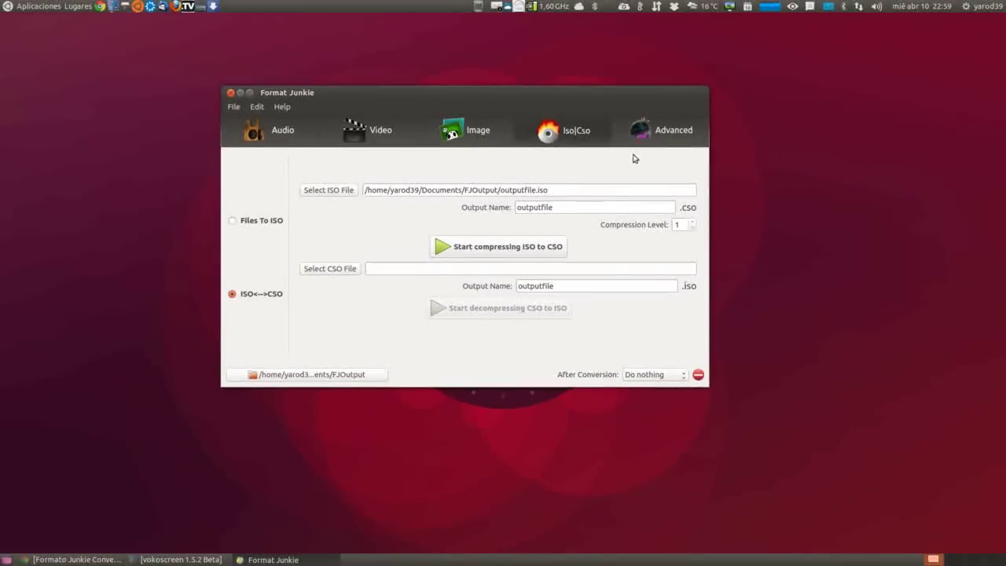
# View the AVI and subtitle file choosers in the Advanced section and dismiss each without selecting a file.
pyautogui.click(648, 136)
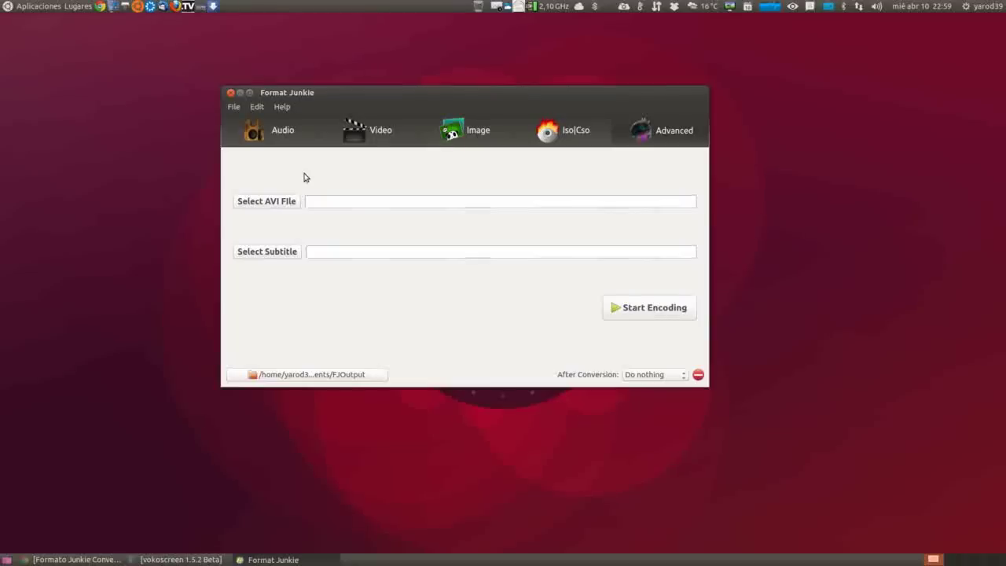
pyautogui.click(266, 202)
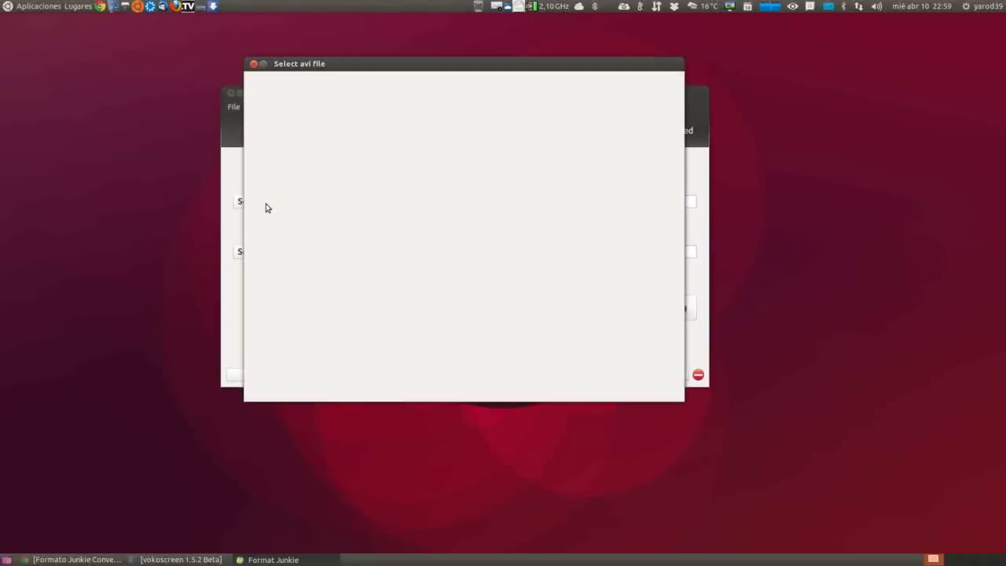
pyautogui.click(253, 63)
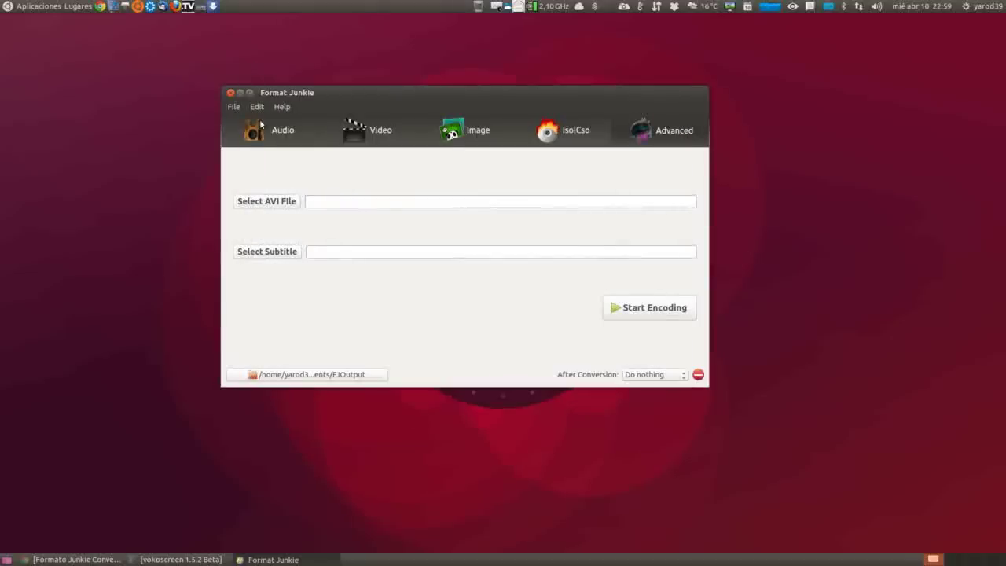
pyautogui.click(261, 252)
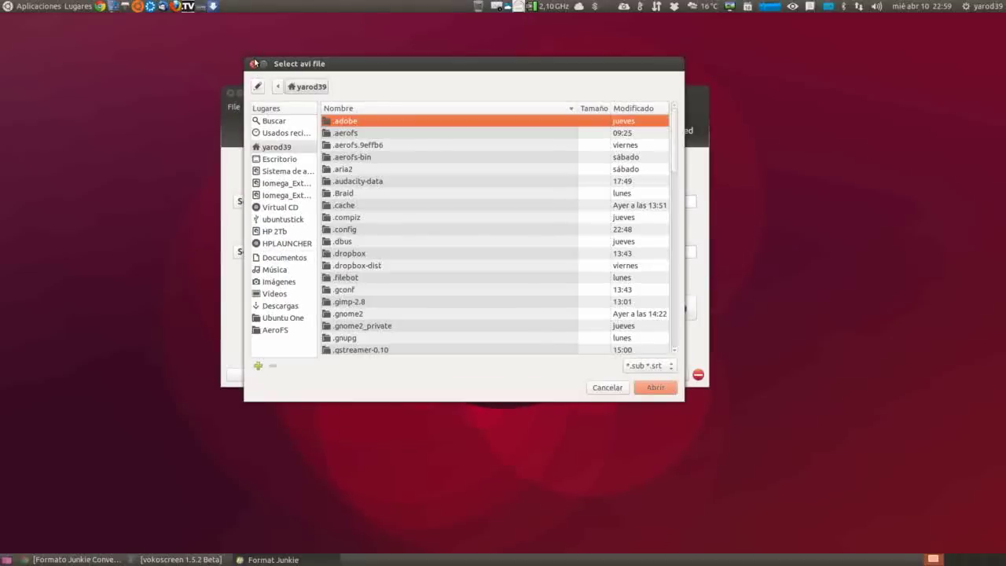
pyautogui.click(253, 64)
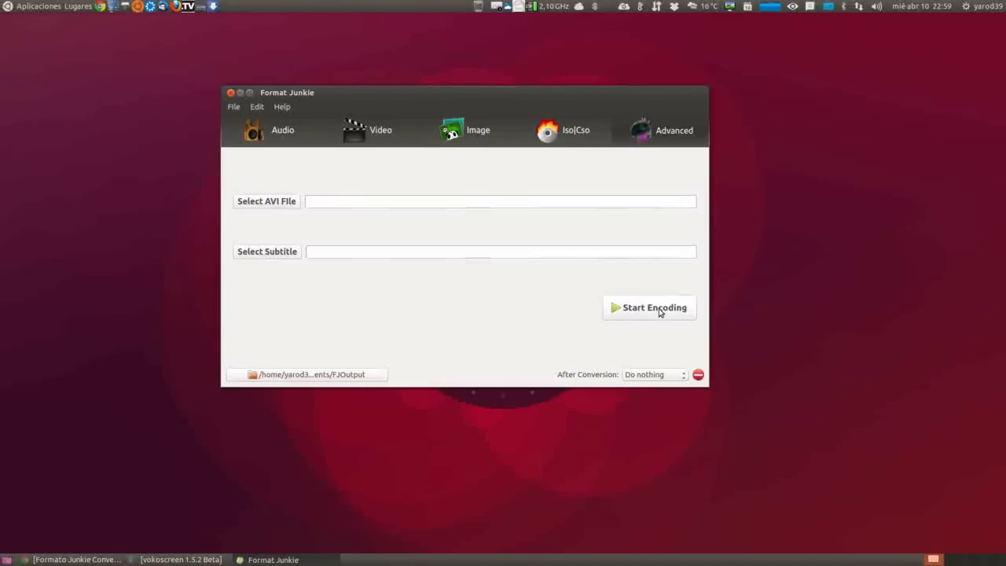
pyautogui.click(234, 106)
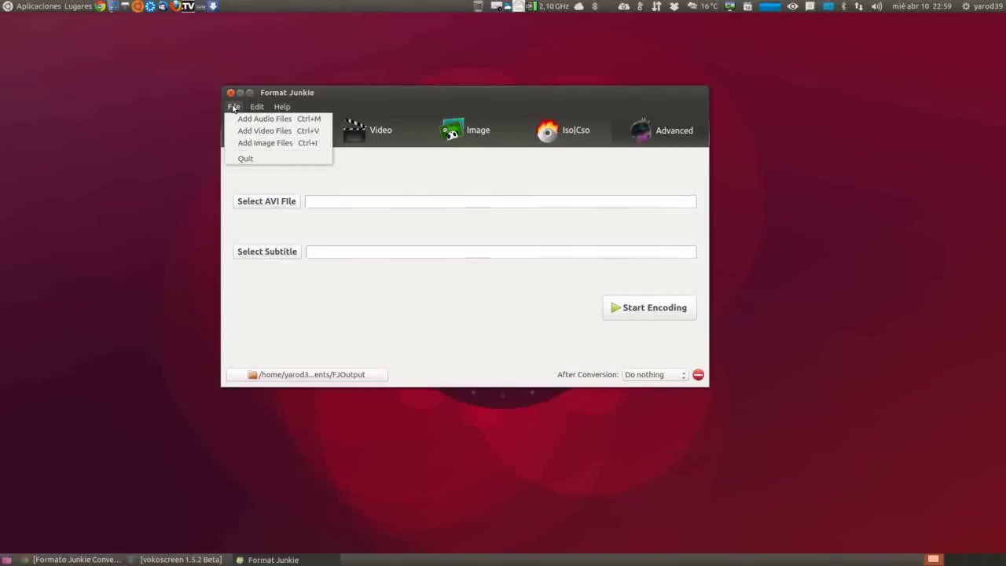
pyautogui.moveTo(257, 108)
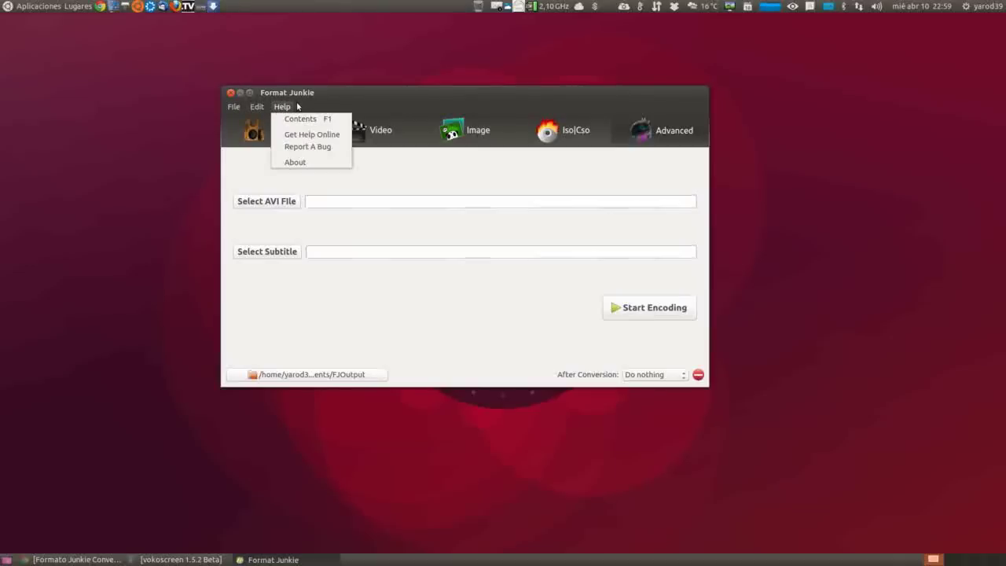
pyautogui.click(297, 106)
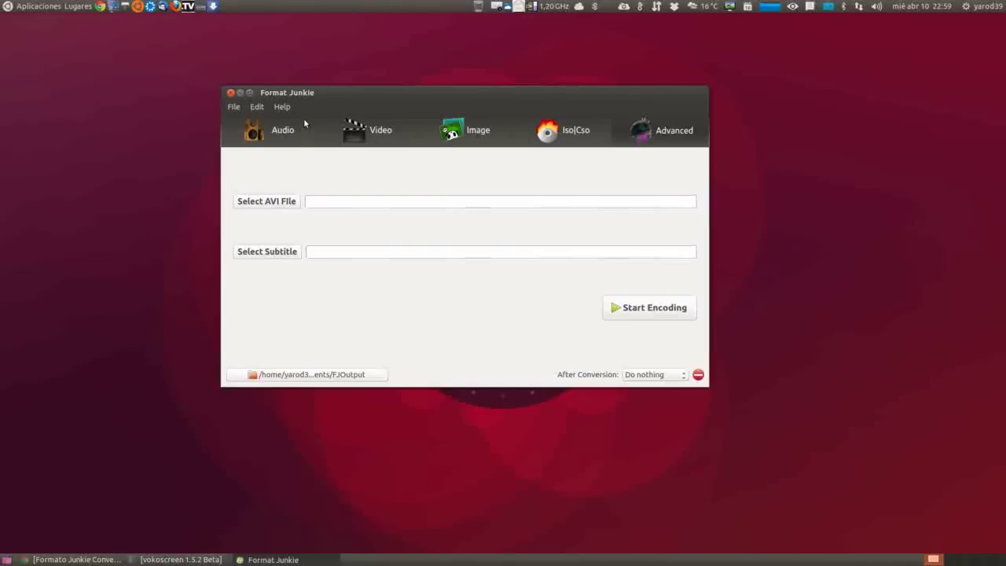
# Close the Format Junkie window and launch the program again from the Sonido y vídeo applications.
pyautogui.click(231, 93)
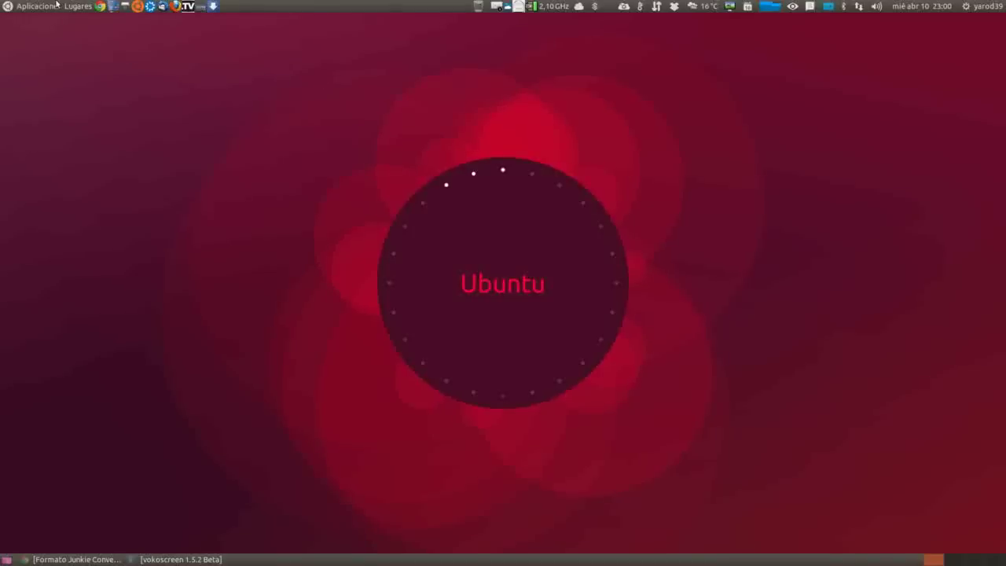
pyautogui.click(39, 8)
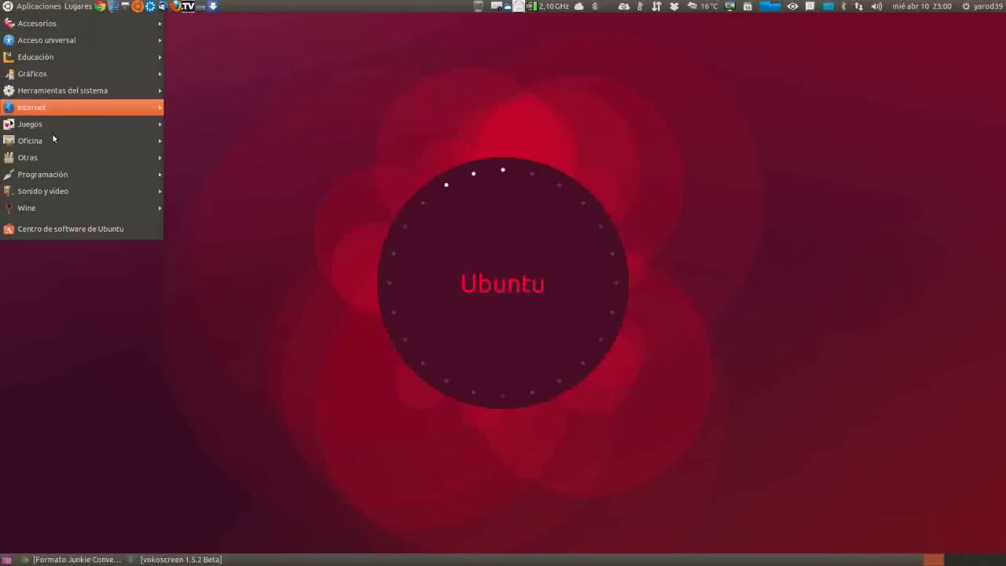
pyautogui.moveTo(47, 192)
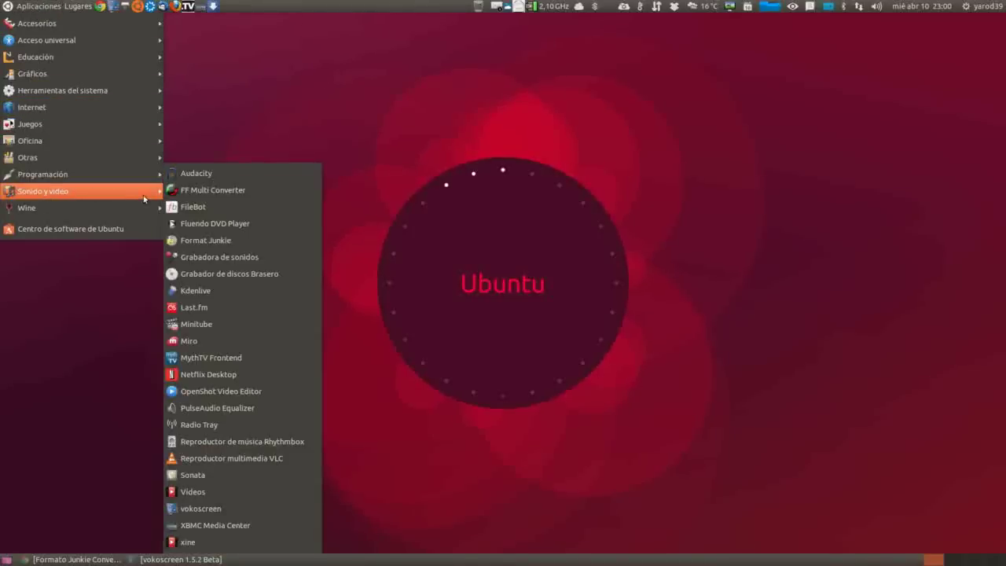
pyautogui.click(192, 244)
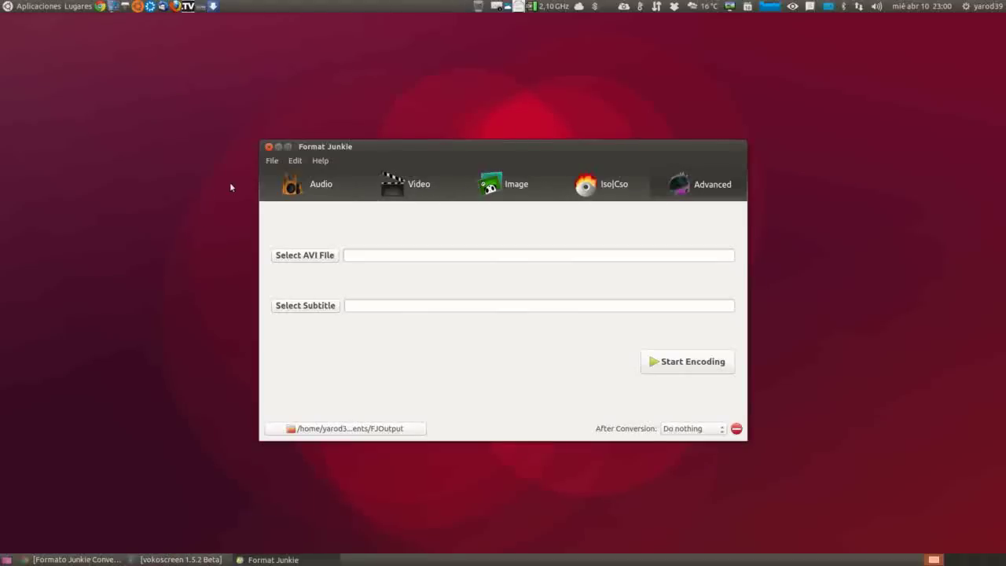
# Minimize the Format Junkie window and view the commands offered by its system tray indicator.
pyautogui.click(277, 147)
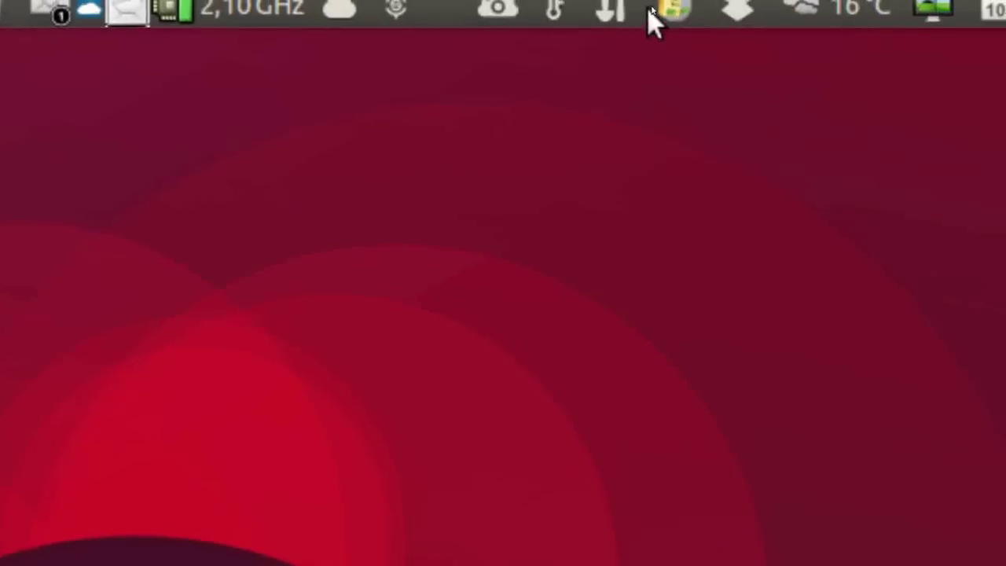
pyautogui.click(676, 14)
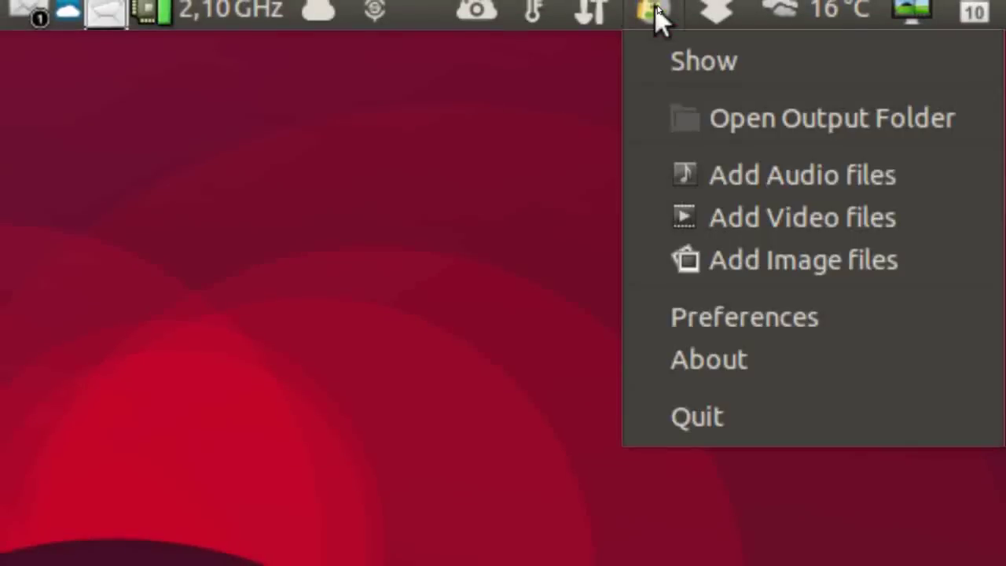